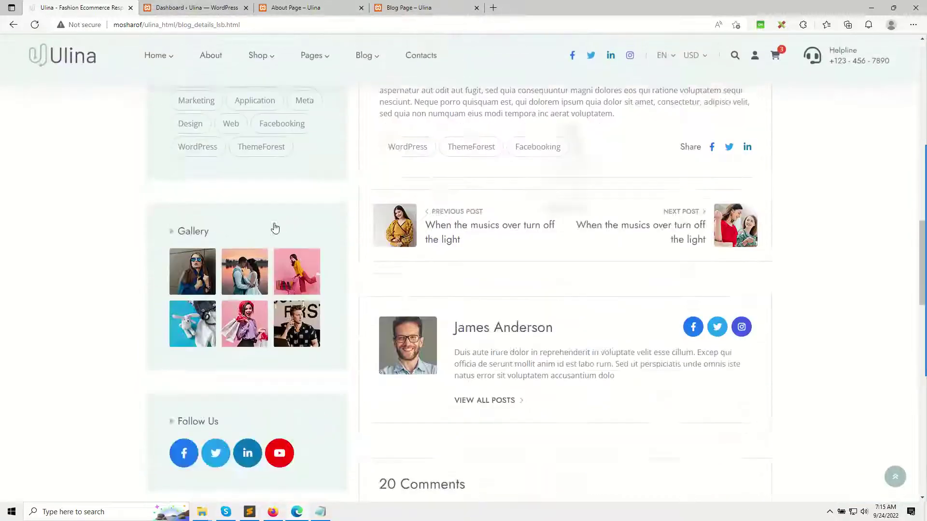
Look over the blog details template page, from its gallery and tags up through the article text to the banner
{"action": "scroll", "coordinate": [517, 353], "scroll_direction": "up", "scroll_amount": 6}
{"action": "scroll", "coordinate": [517, 352], "scroll_direction": "up", "scroll_amount": 15}
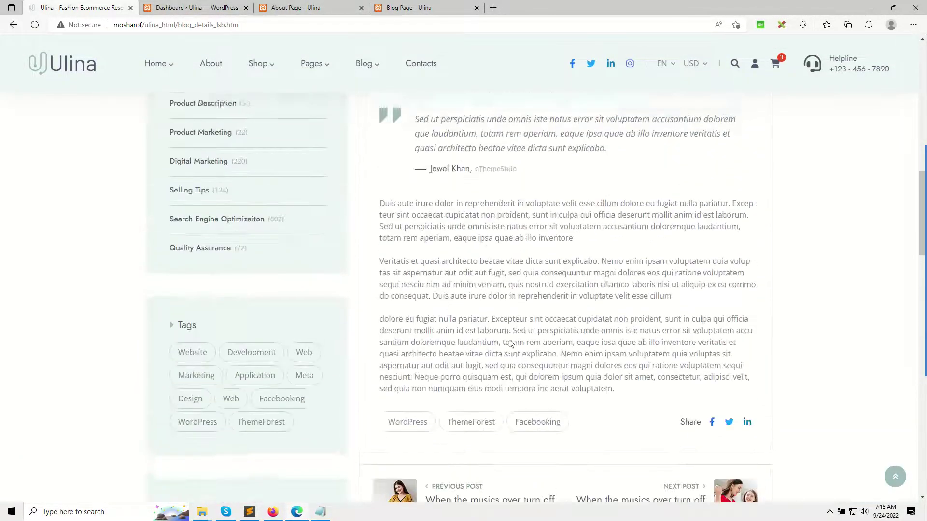
{"action": "left_click_drag", "start_coordinate": [515, 242], "coordinate": [559, 292]}
{"action": "left_click", "coordinate": [525, 302]}
{"action": "scroll", "coordinate": [525, 301], "scroll_direction": "up", "scroll_amount": 5}
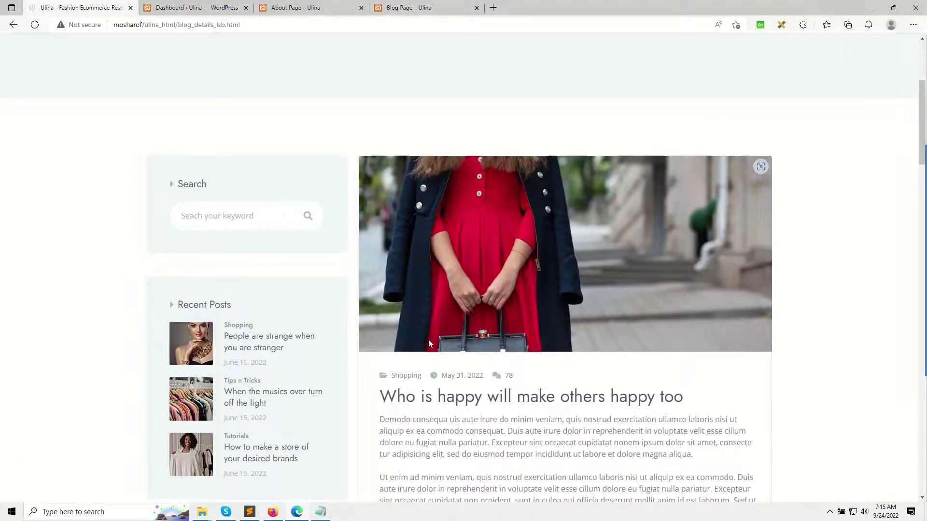
{"action": "scroll", "coordinate": [428, 340], "scroll_direction": "up", "scroll_amount": 5}
Open the WordPress dashboard's list of blog posts and start a new post in a separate browser tab
{"action": "left_click", "coordinate": [213, 7]}
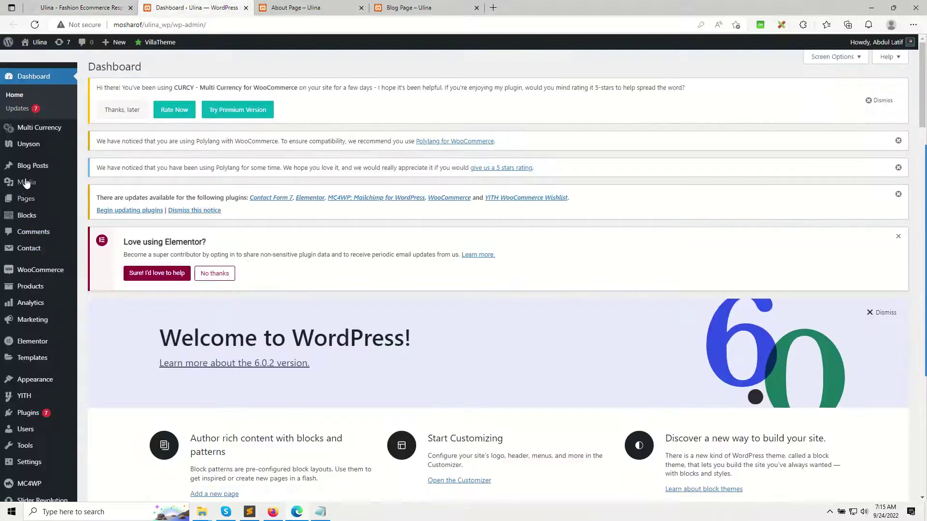
{"action": "mouse_move", "coordinate": [31, 165]}
{"action": "left_click", "coordinate": [106, 174]}
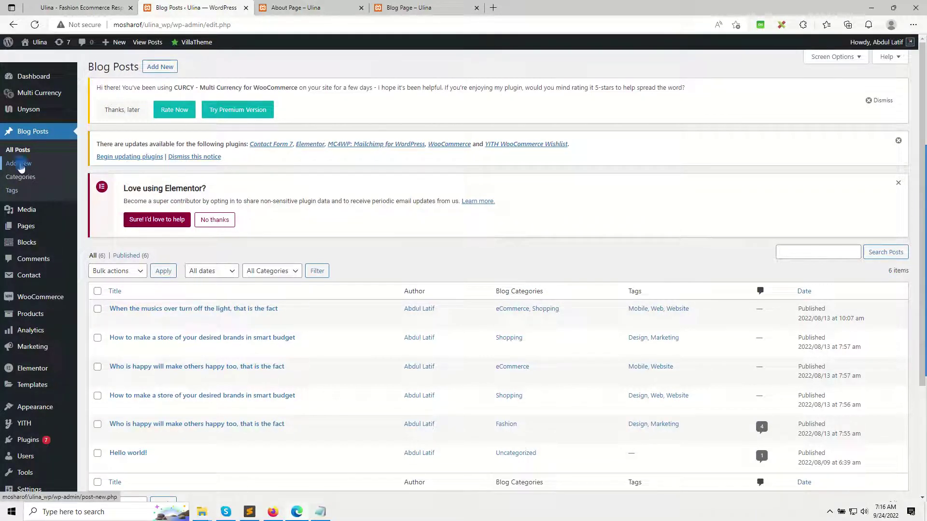
{"action": "middle_click", "coordinate": [19, 165]}
{"action": "left_click", "coordinate": [329, 6]}
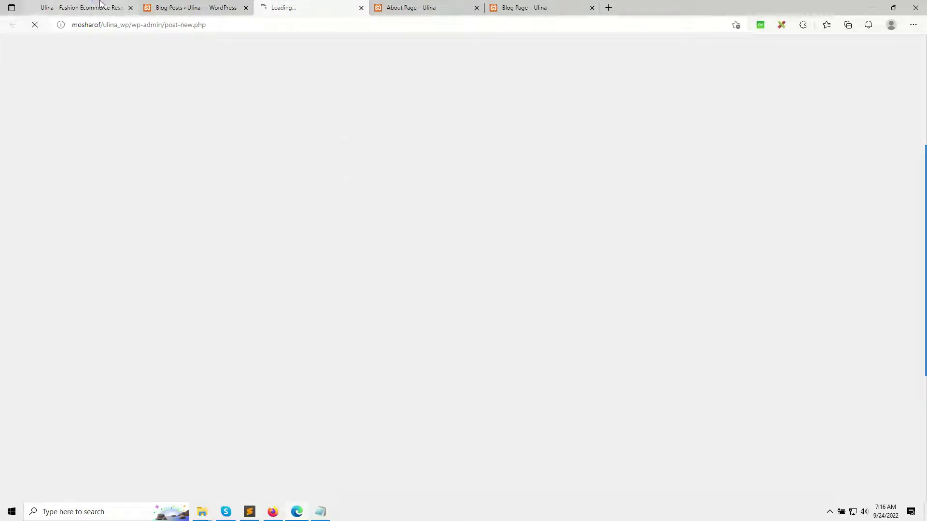
Copy the banner heading "Who is happy will make others happy too" from the template page into the new post's title, without an extra line
{"action": "left_click", "coordinate": [82, 7]}
{"action": "left_click_drag", "start_coordinate": [563, 222], "coordinate": [352, 172]}
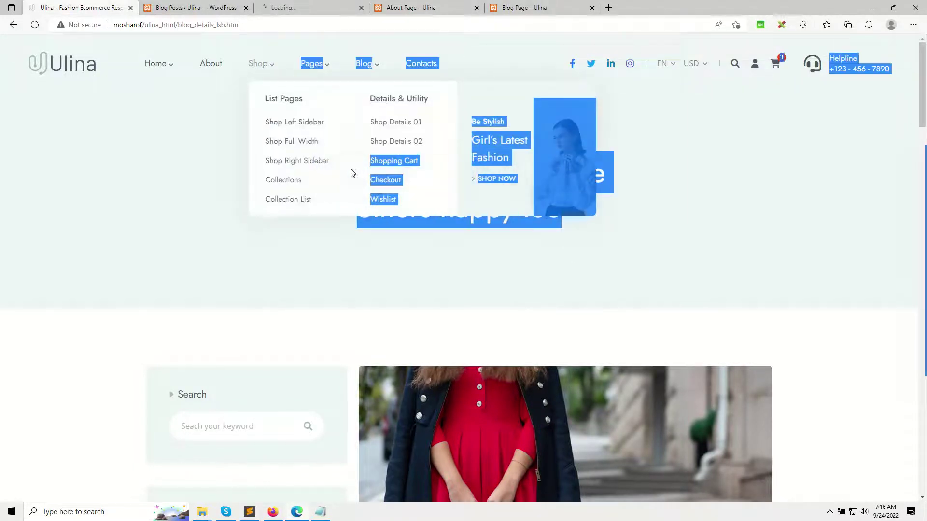
{"action": "left_click", "coordinate": [331, 269]}
{"action": "scroll", "coordinate": [490, 268], "scroll_direction": "down", "scroll_amount": 5}
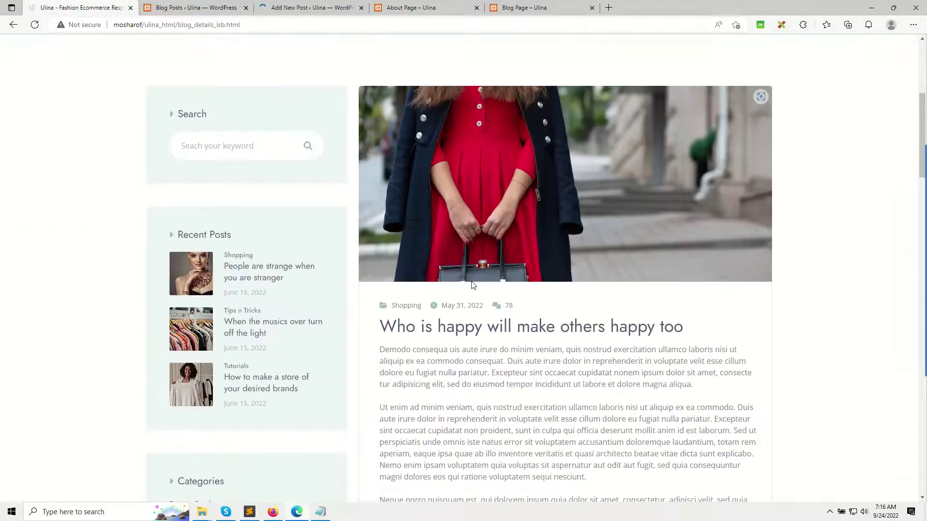
{"action": "scroll", "coordinate": [451, 161], "scroll_direction": "up", "scroll_amount": 5}
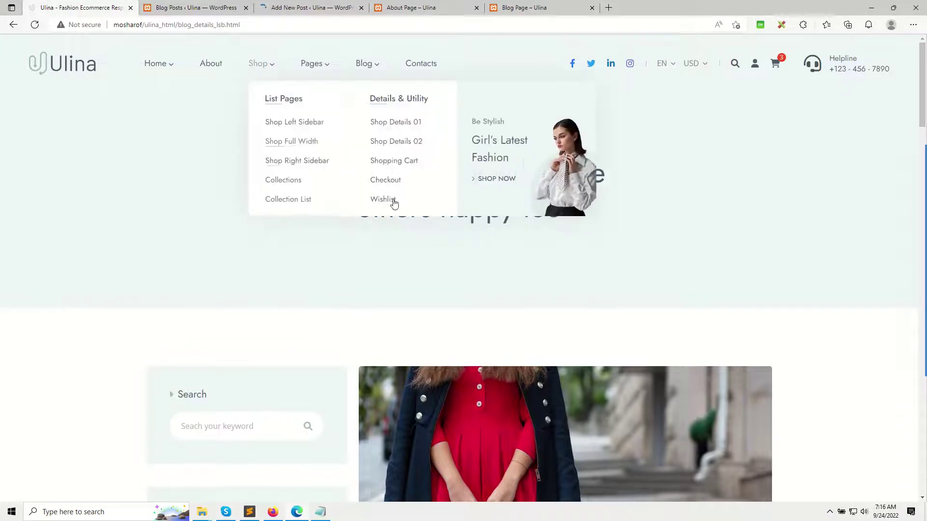
{"action": "triple_click", "coordinate": [509, 212]}
{"action": "key", "text": "ctrl+c"}
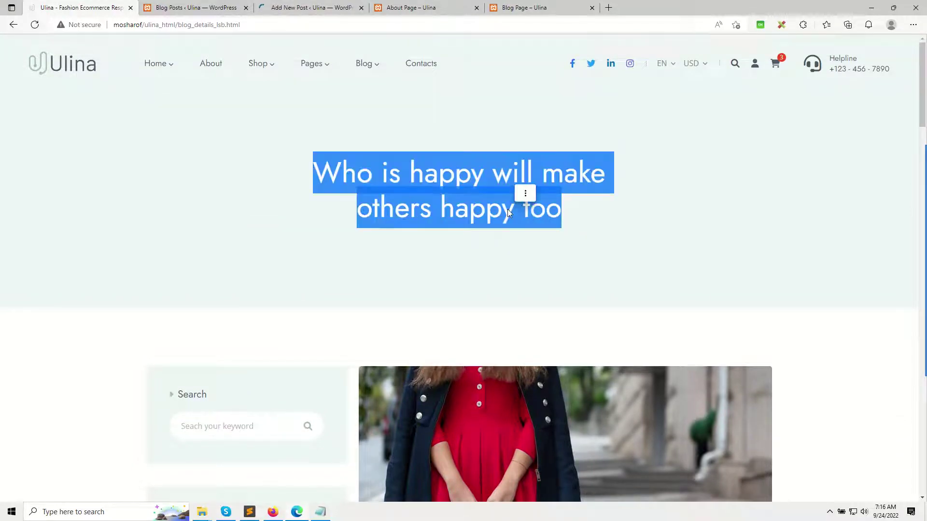
{"action": "left_click", "coordinate": [316, 5]}
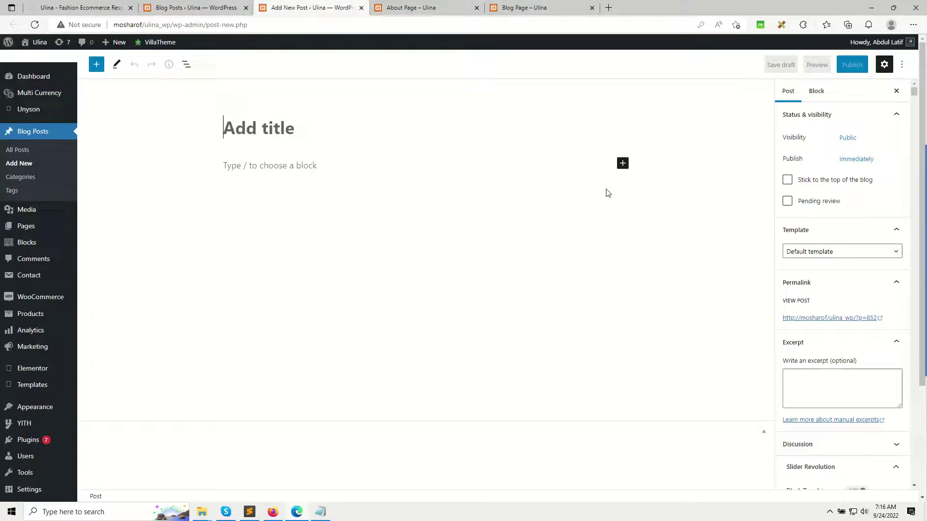
{"action": "key", "text": "ctrl+v"}
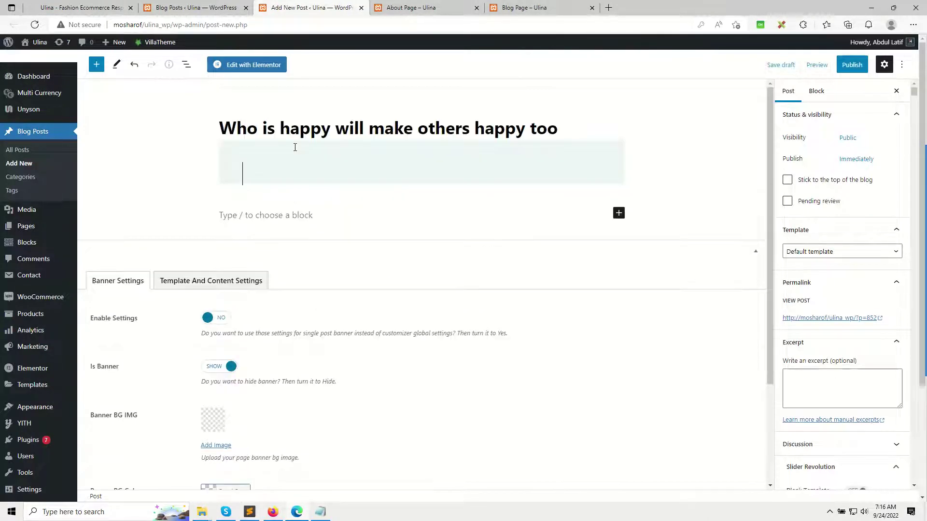
{"action": "key", "text": "BackSpace"}
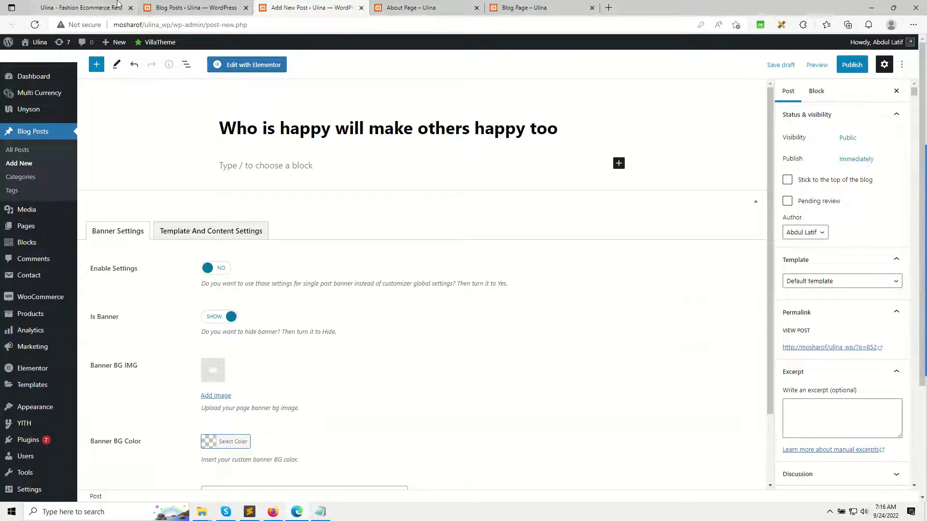
Copy the template article's first paragraph, starting "Demodo consequa", into the new post's excerpt
{"action": "left_click", "coordinate": [101, 7]}
{"action": "scroll", "coordinate": [448, 256], "scroll_direction": "down", "scroll_amount": 5}
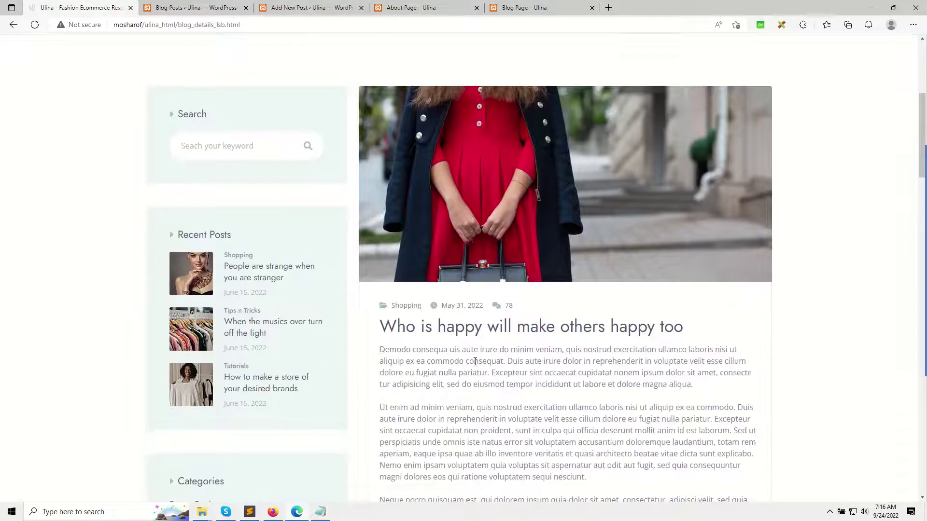
{"action": "triple_click", "coordinate": [480, 361]}
{"action": "left_click", "coordinate": [309, 8]}
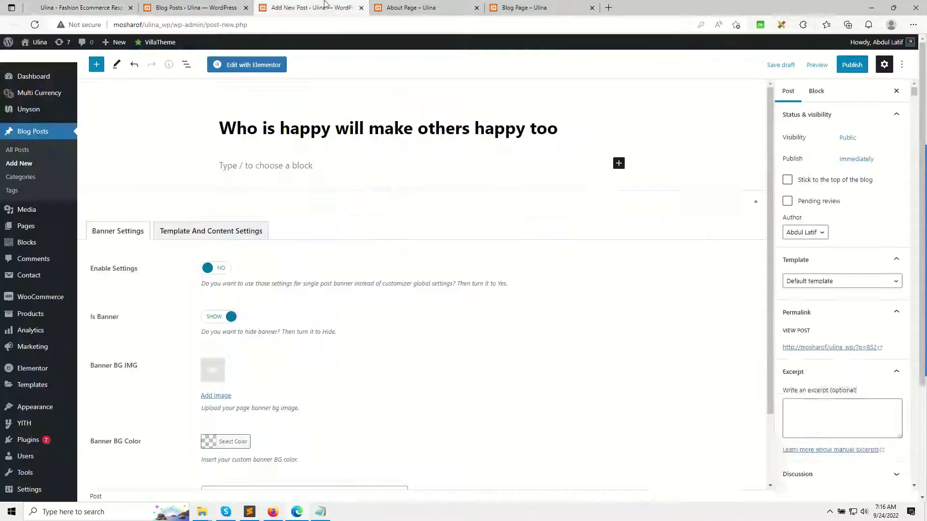
{"action": "scroll", "coordinate": [858, 429], "scroll_direction": "down", "scroll_amount": 3}
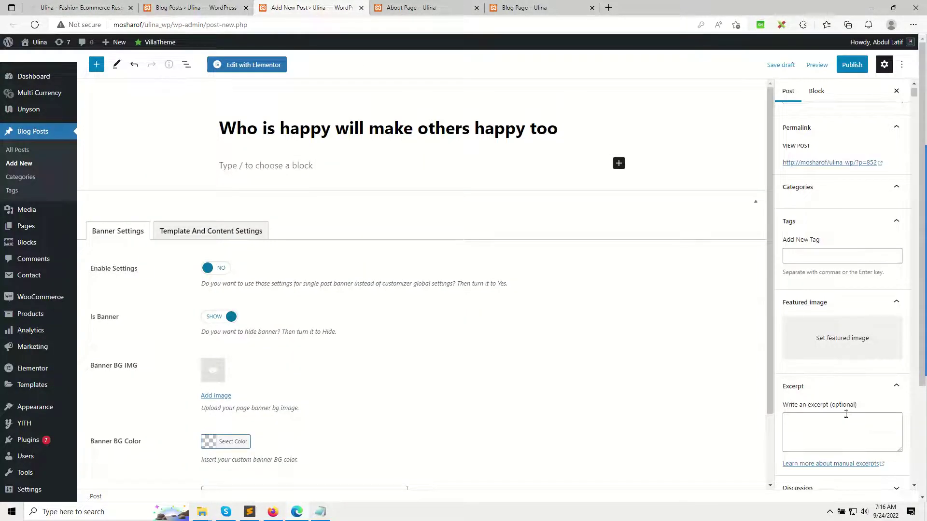
{"action": "left_click", "coordinate": [844, 415]}
{"action": "key", "text": "ctrl+v"}
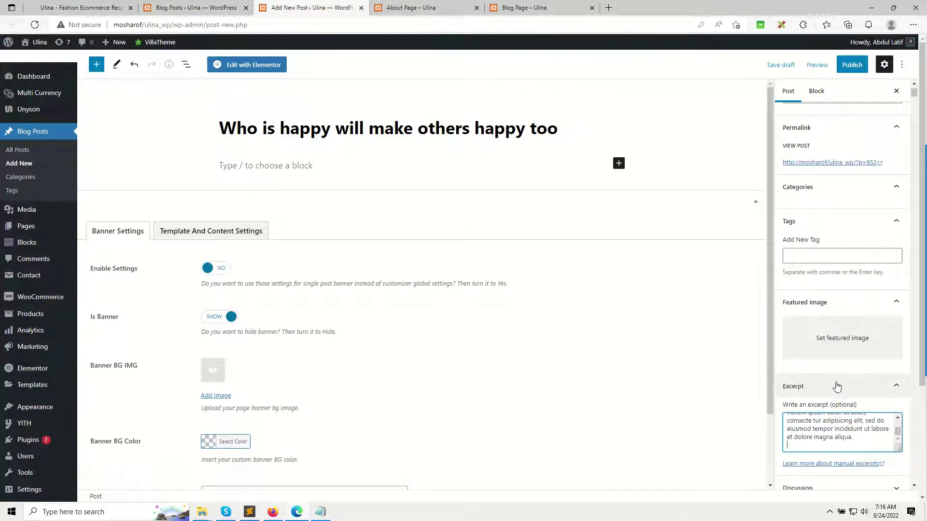
Set 6.jpg, the photo of two women with shopping bags, from the media library as the post's featured image
{"action": "left_click", "coordinate": [841, 437]}
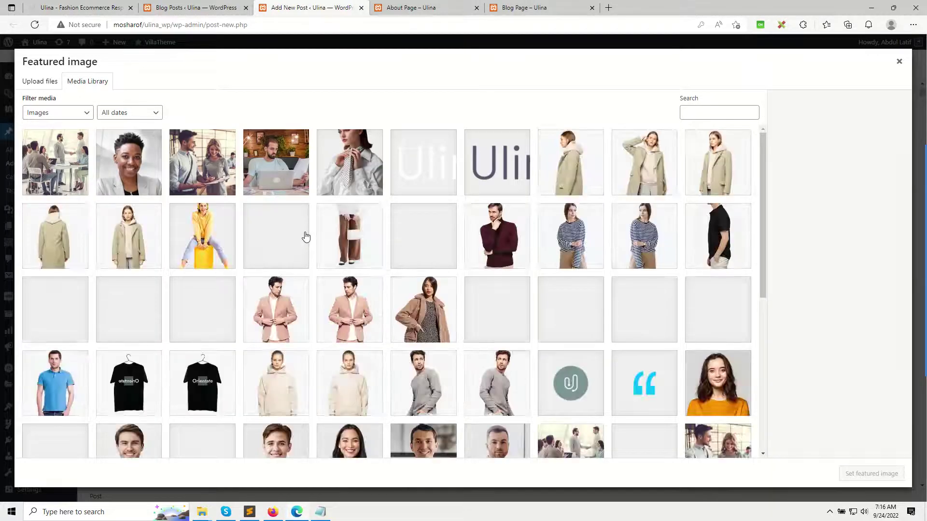
{"action": "scroll", "coordinate": [304, 236], "scroll_direction": "down", "scroll_amount": 6}
{"action": "left_click", "coordinate": [499, 381]}
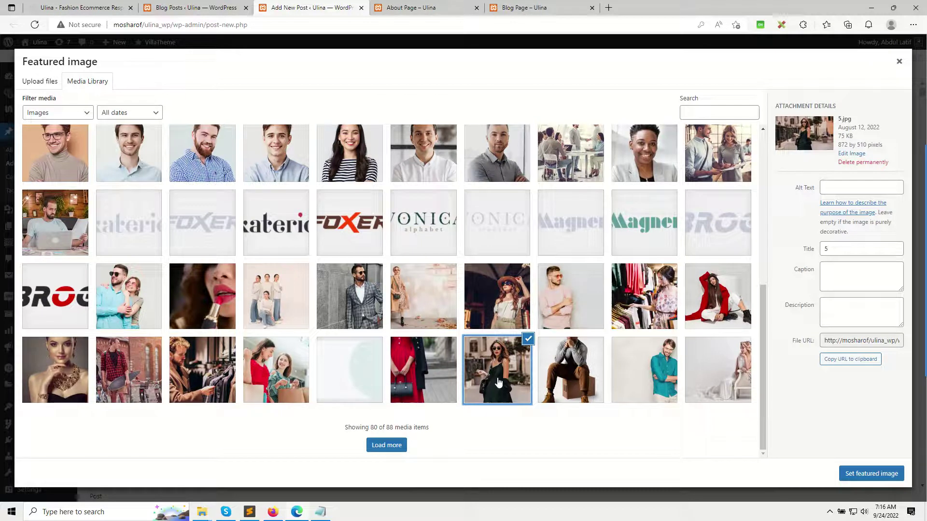
{"action": "left_click", "coordinate": [713, 379]}
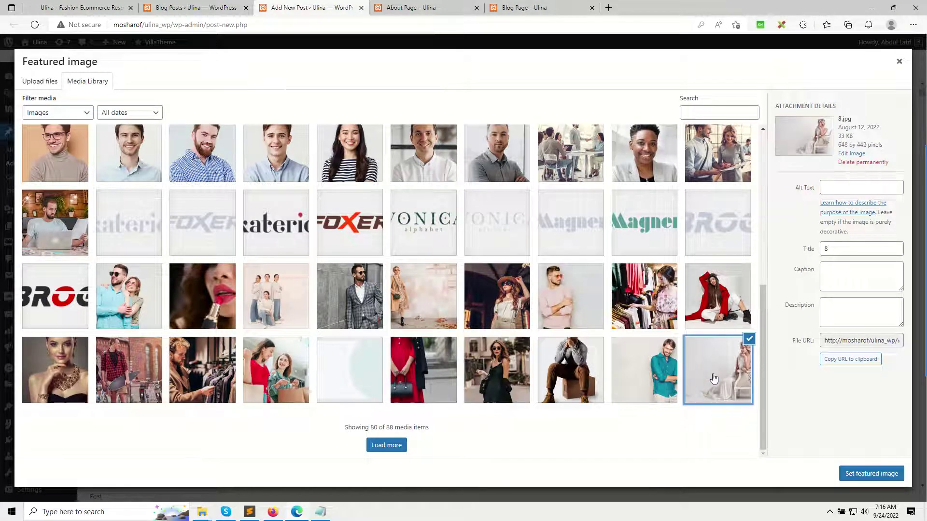
{"action": "left_click", "coordinate": [279, 372]}
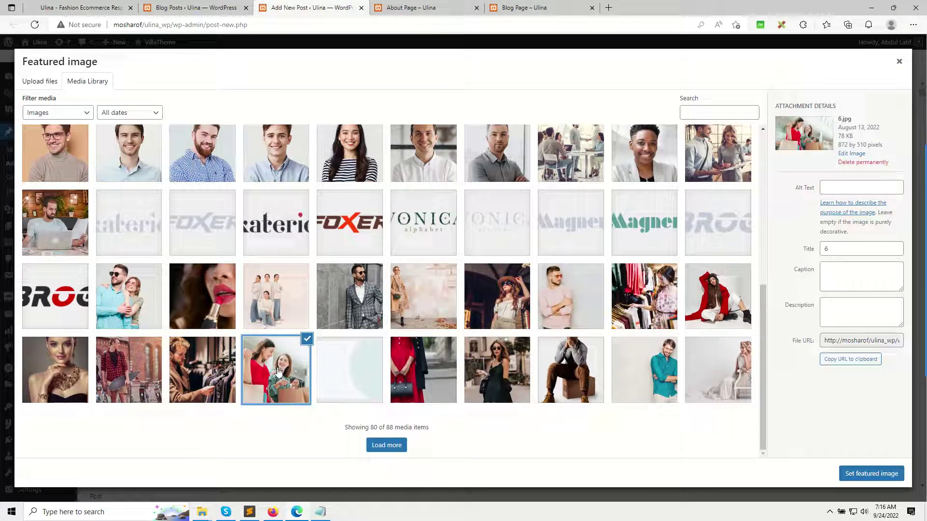
{"action": "left_click", "coordinate": [889, 474]}
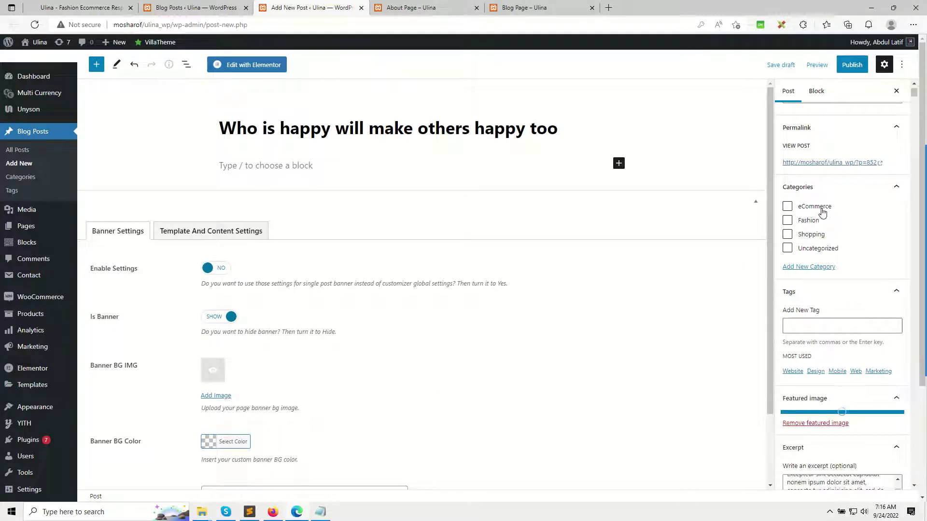
Assign the post to the Shopping category and add the tags Website, Mobile and Marketing
{"action": "left_click", "coordinate": [813, 235]}
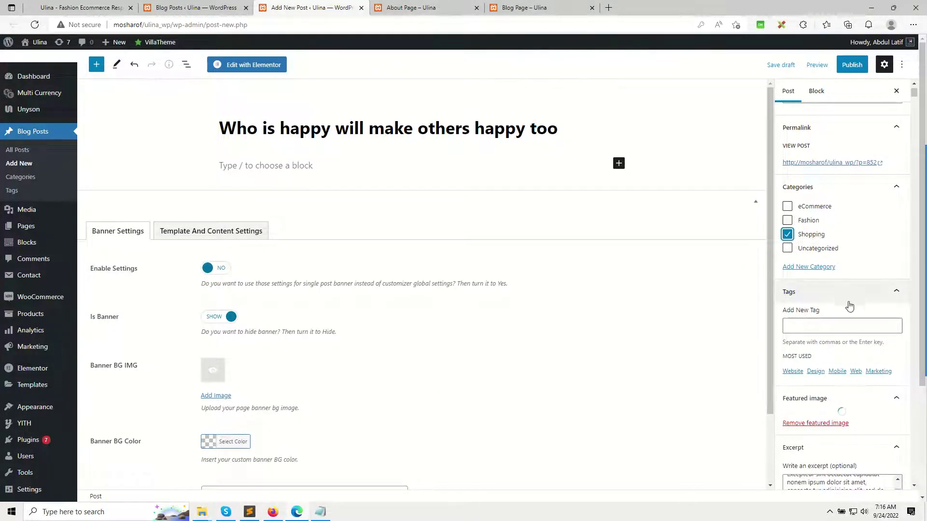
{"action": "left_click", "coordinate": [827, 329]}
{"action": "left_click", "coordinate": [792, 371]}
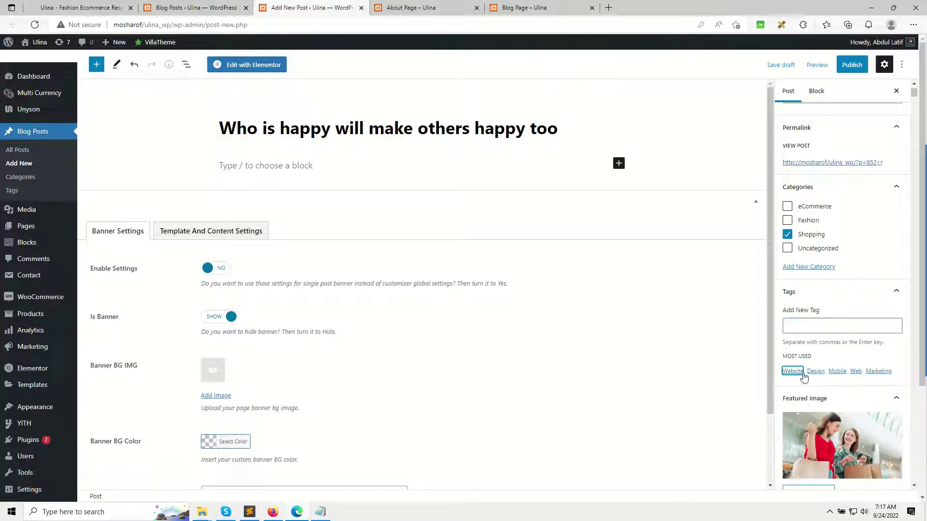
{"action": "left_click", "coordinate": [839, 372]}
{"action": "left_click", "coordinate": [878, 373]}
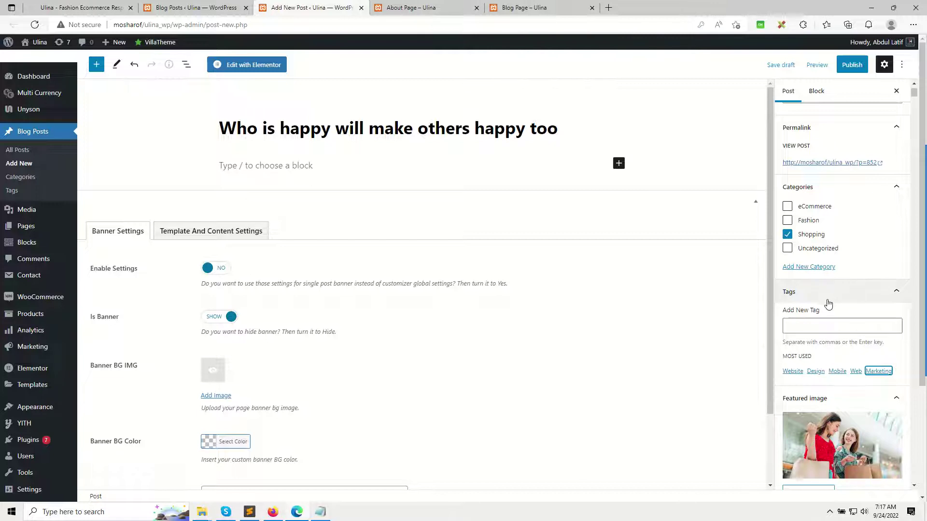
{"action": "scroll", "coordinate": [829, 309], "scroll_direction": "down", "scroll_amount": 8}
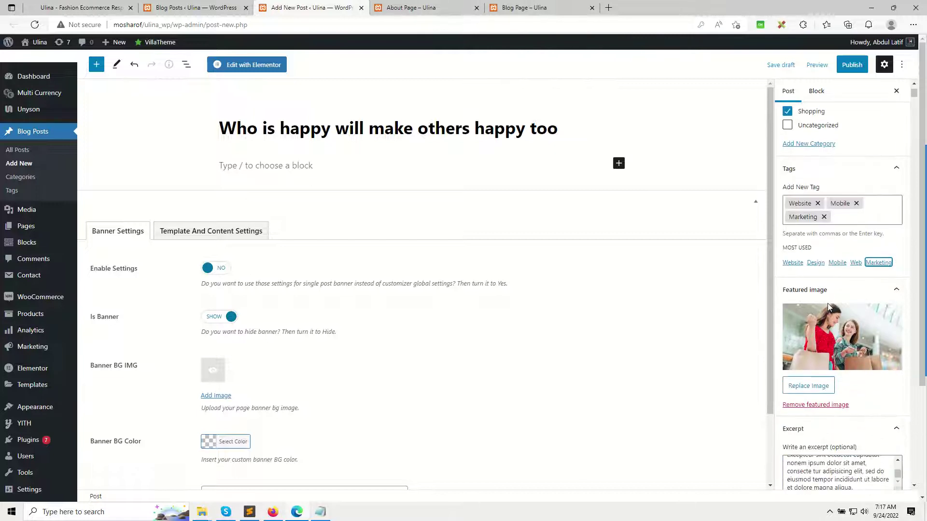
{"action": "scroll", "coordinate": [829, 321], "scroll_direction": "up", "scroll_amount": 10}
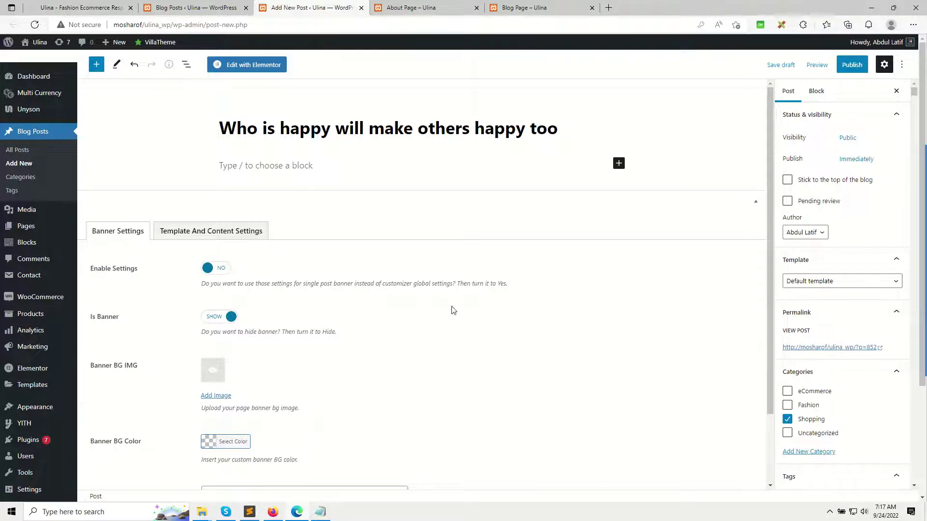
Insert the template's first paragraph, starting "Demodo consequa", as the first paragraph block of the post body
{"action": "left_click", "coordinate": [278, 165]}
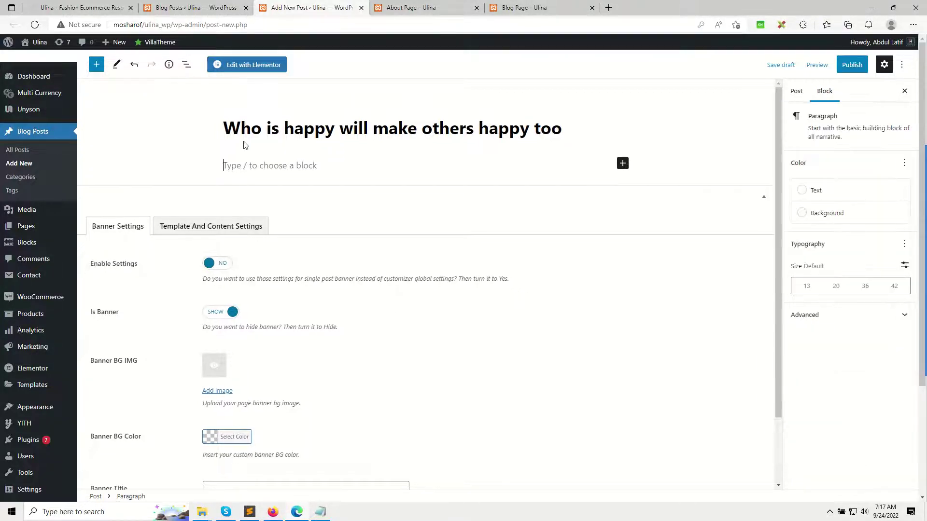
{"action": "left_click", "coordinate": [80, 8]}
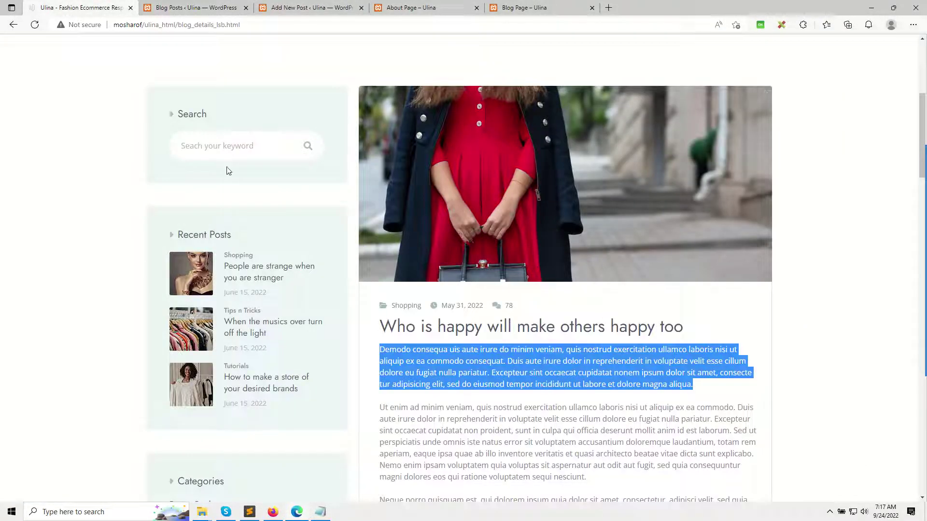
{"action": "key", "text": "ctrl+3"}
{"action": "left_click", "coordinate": [269, 162]}
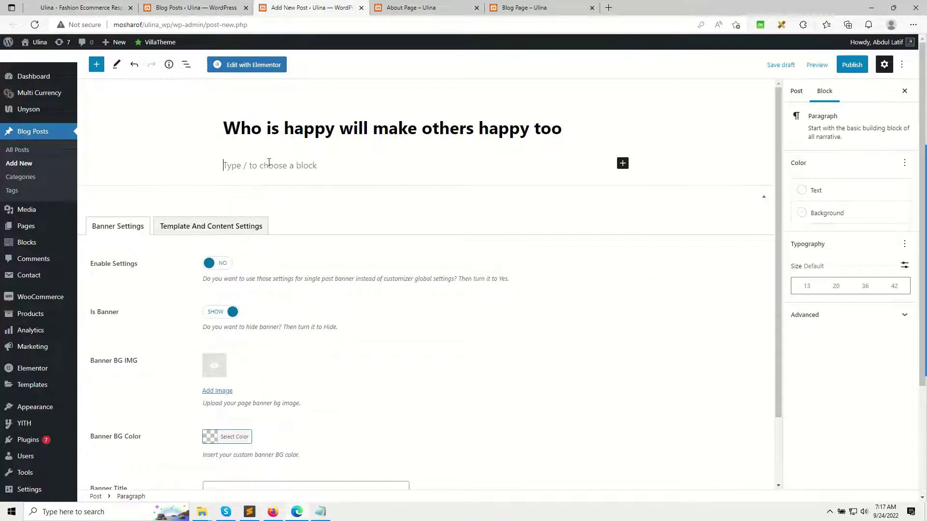
{"action": "type", "text": "Demodo consequa uis aute irure do minim veniam, quis nostrud exercitation ullamco laboris nisi ut aliquip ex ea commodo consequat. Duis aute irure dolor in reprehenderit in voluptate velit esse cillum dolore eu fugiat nulla pariatur. Excepteur sint occaecat cupidatat nonem ipsum dolor sit amet, consecte tur adipisicing elit, sed do eiusmod tempor incididunt ut labore et dolore magna aliqua."}
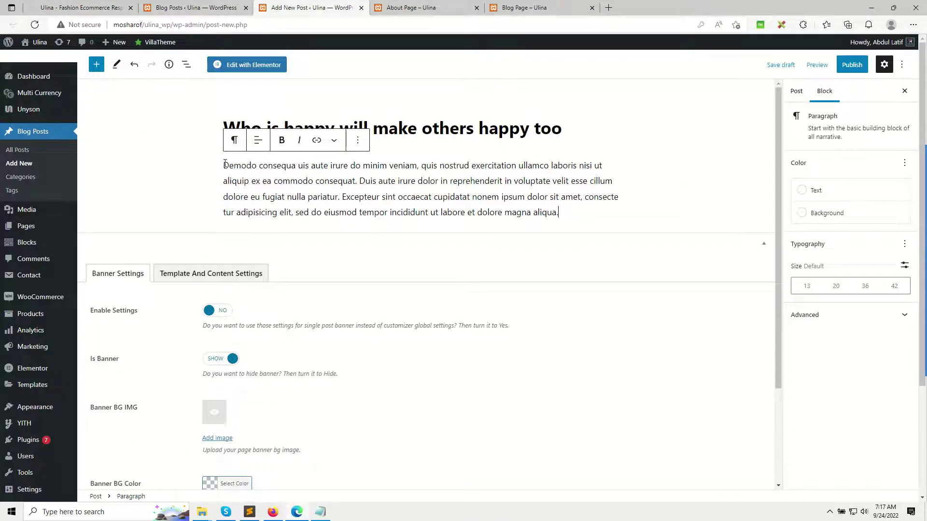
Copy the template's second paragraph, starting "Ut enim ad minim veniam", into a new paragraph block below the first
{"action": "key", "text": "ctrl+1"}
{"action": "scroll", "coordinate": [600, 367], "scroll_direction": "down", "scroll_amount": 3}
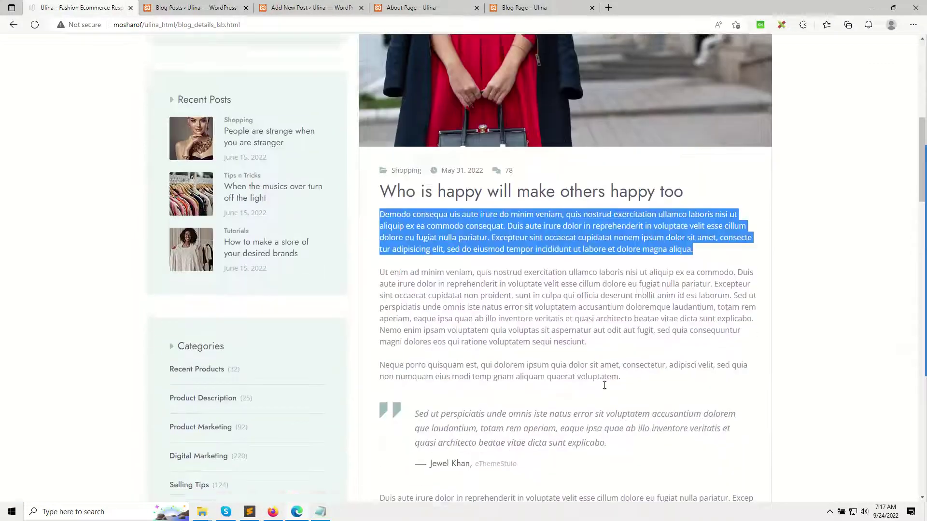
{"action": "left_click_drag", "start_coordinate": [615, 347], "coordinate": [377, 267]}
{"action": "key", "text": "ctrl+c"}
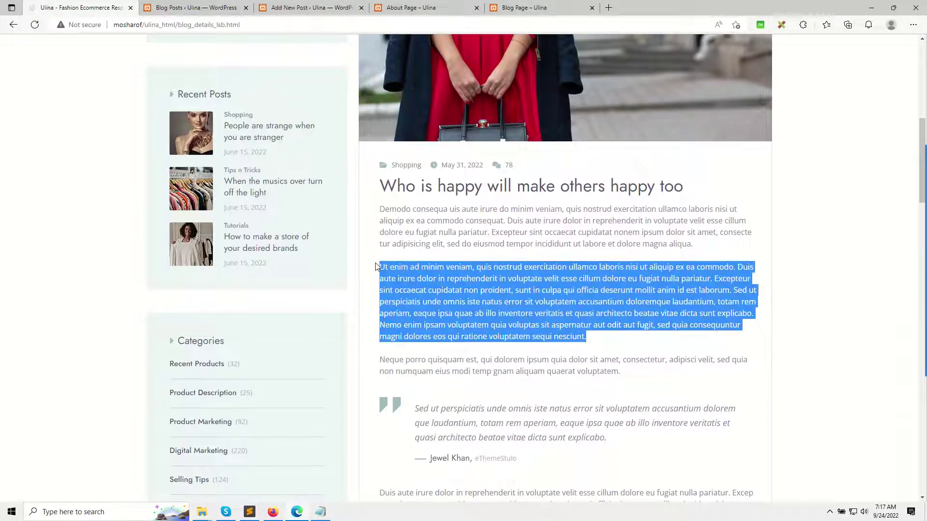
{"action": "left_click", "coordinate": [309, 7]}
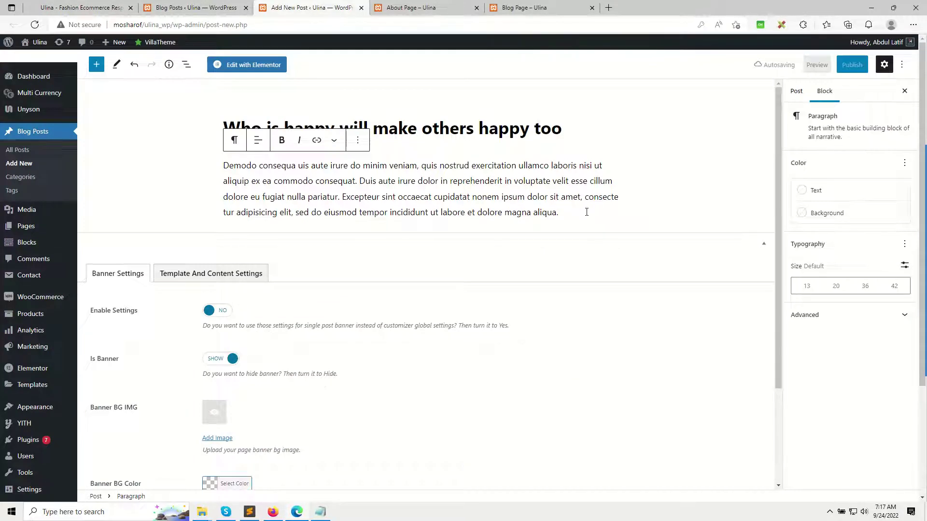
{"action": "key", "text": "Return"}
{"action": "key", "text": "ctrl+v"}
Copy the template's third paragraph, starting "Neque porro quisquam est", into a new paragraph block below the second
{"action": "left_click", "coordinate": [78, 7]}
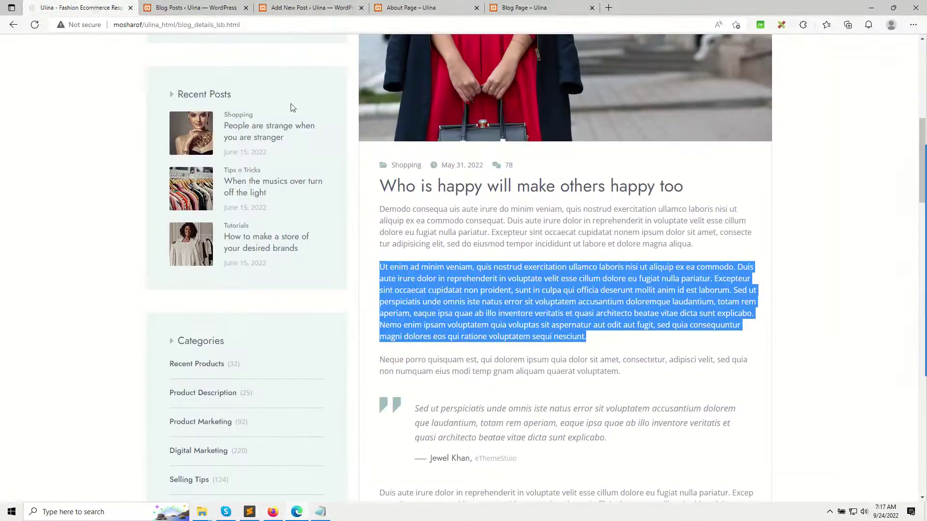
{"action": "scroll", "coordinate": [291, 107], "scroll_direction": "down", "scroll_amount": 3}
{"action": "left_click_drag", "start_coordinate": [620, 231], "coordinate": [379, 218]}
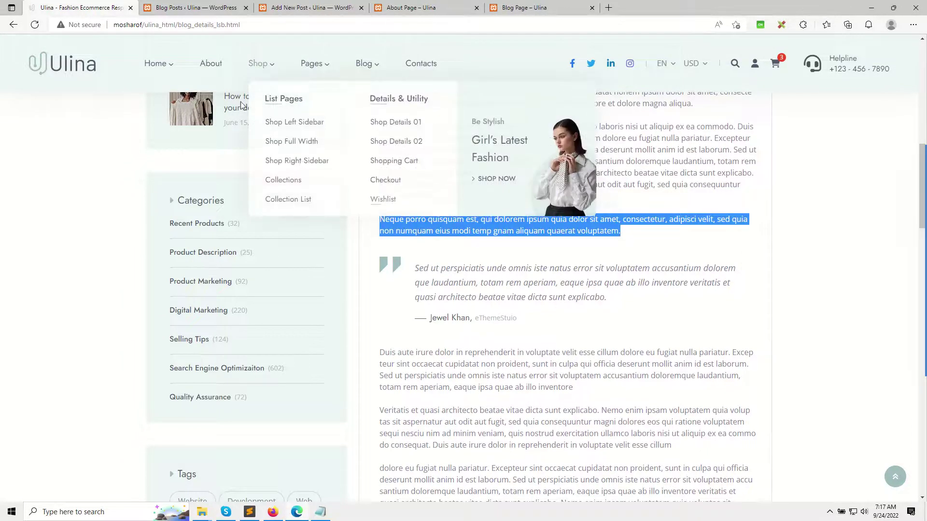
{"action": "left_click", "coordinate": [309, 7]}
{"action": "left_click", "coordinate": [424, 357]}
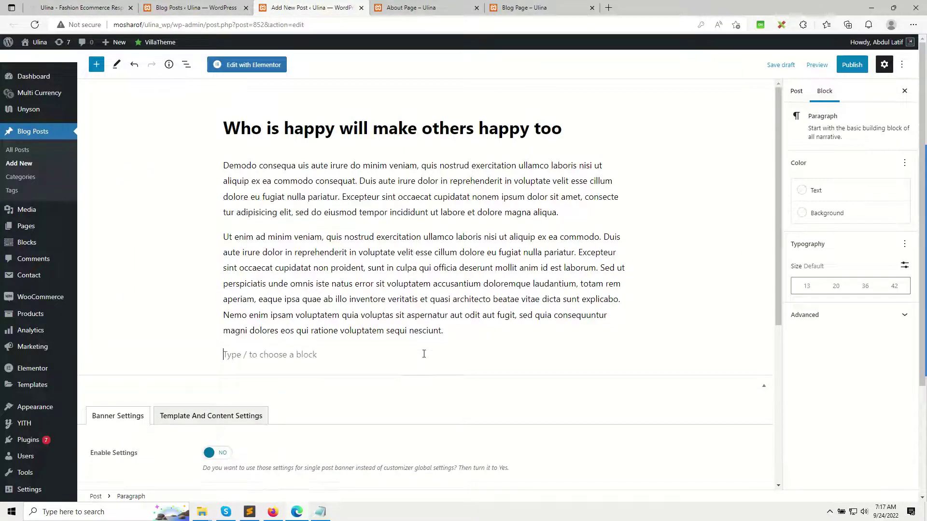
{"action": "type", "text": "Neque porro quisquam est, qui dolorem ipsum quia dolor sit amet, consectetur, adipisci velit, sed quia non numquam eius modi tempora incidunt ut labore et dolore magnam aliquam quaerat voluptatem."}
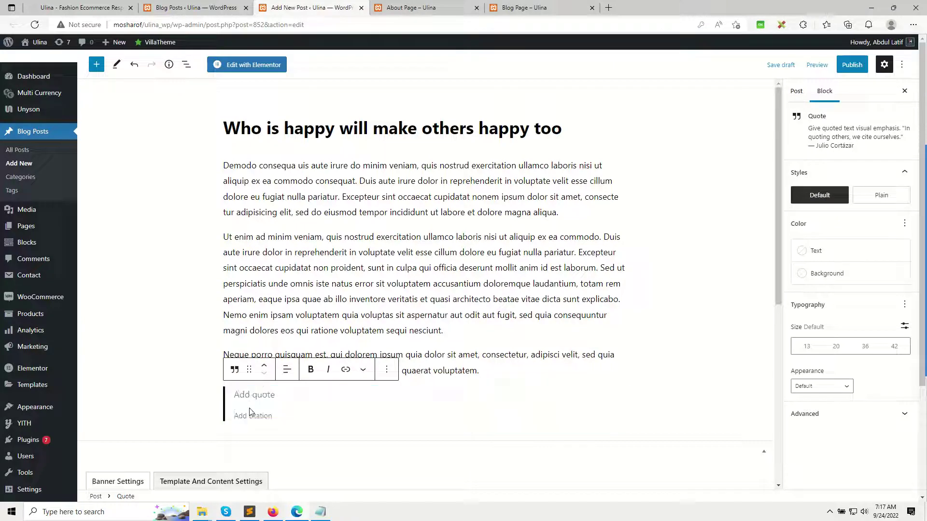
Copy the template's quotation text, starting "Sed ut perspiciatis unde omnis", into the post below the third paragraph
{"action": "left_click", "coordinate": [82, 7]}
{"action": "triple_click", "coordinate": [471, 279]}
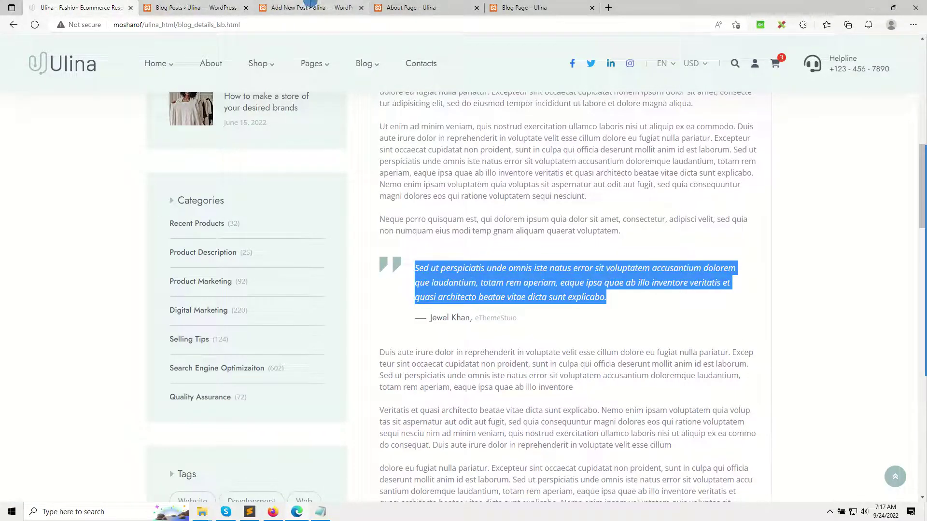
{"action": "left_click", "coordinate": [306, 7]}
{"action": "type", "text": "Sed ut perspiciatis unde omnis iste natus error sit voluptatem accusantium doloremque laudantium, totam rem aperiam, eaque ipsa quae ab illo inventore veritatis et quasi architecto beatae vitae dicta sunt explicabo."}
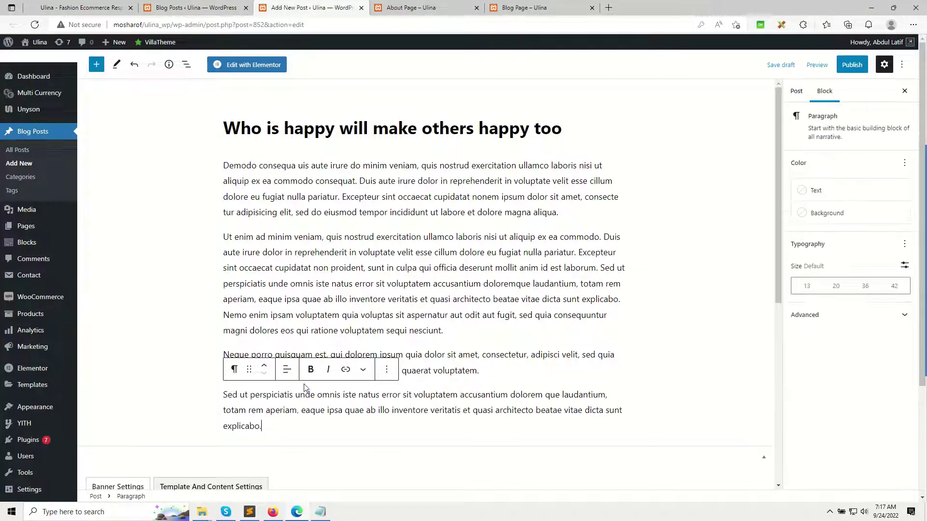
Try to add the quotation's attribution line as its own paragraph below the quotation text, and undo the insertion
{"action": "left_click", "coordinate": [82, 8]}
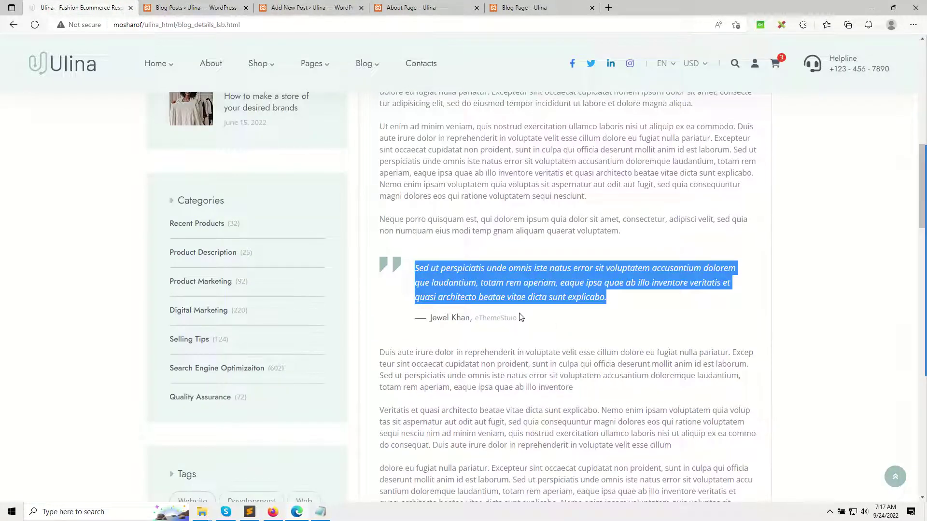
{"action": "left_click_drag", "start_coordinate": [519, 318], "coordinate": [432, 318]}
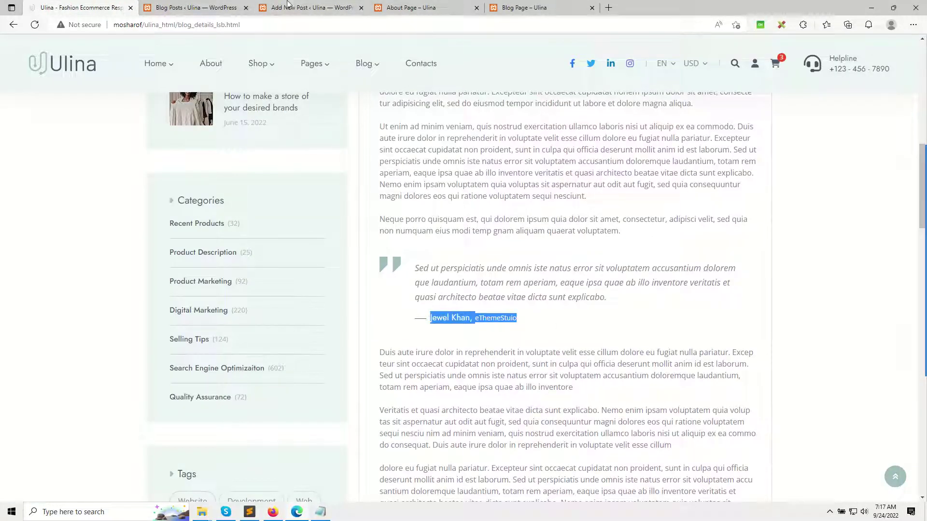
{"action": "left_click", "coordinate": [287, 5]}
{"action": "scroll", "coordinate": [242, 431], "scroll_direction": "down", "scroll_amount": 3}
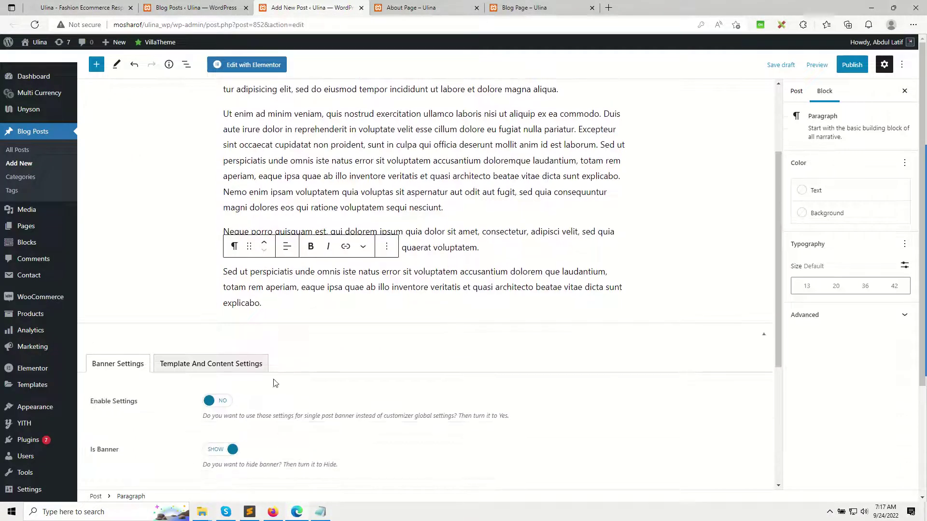
{"action": "key", "text": "Return"}
{"action": "type", "text": "Jewel Khan, eThemeStuio"}
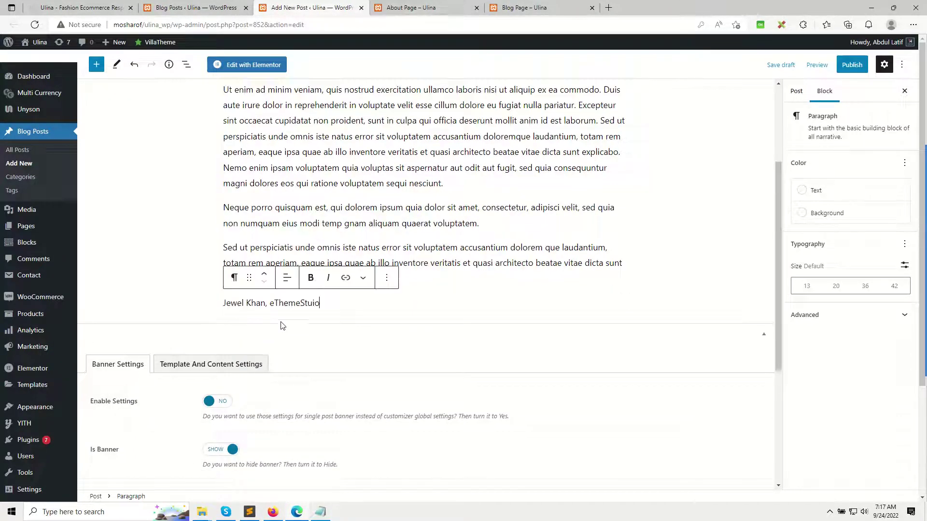
{"action": "scroll", "coordinate": [415, 264], "scroll_direction": "up", "scroll_amount": 2}
{"action": "scroll", "coordinate": [415, 264], "scroll_direction": "up", "scroll_amount": 1}
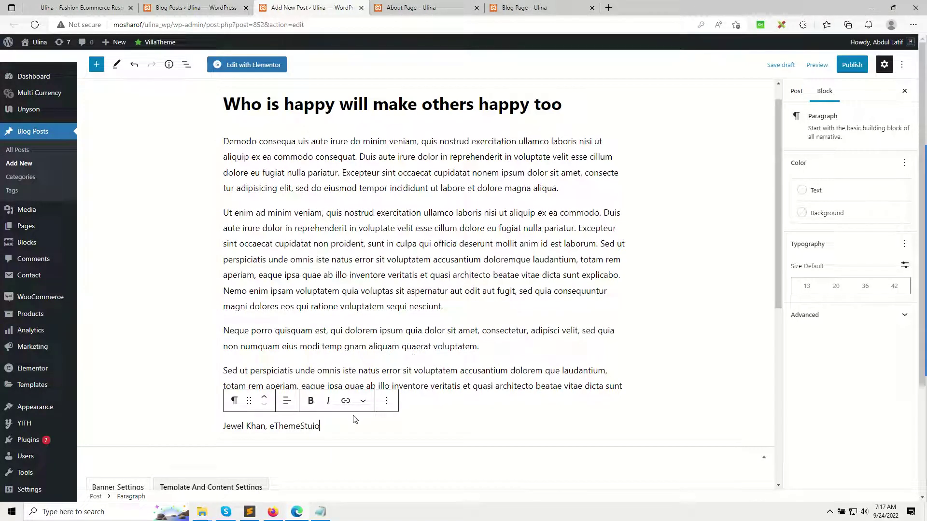
{"action": "key", "text": "ctrl+z"}
Publish the post "Who is happy will make others happy too" and close its editor
{"action": "scroll", "coordinate": [277, 407], "scroll_direction": "down", "scroll_amount": 3}
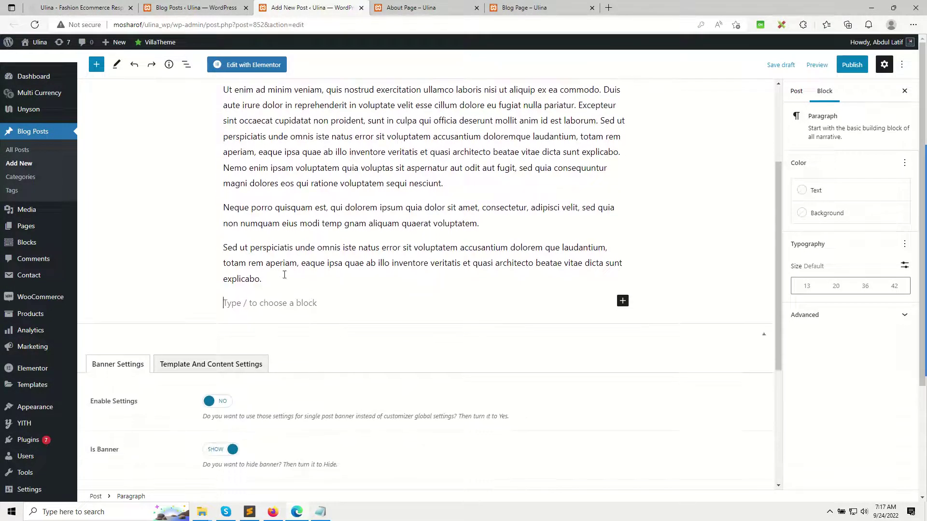
{"action": "left_click", "coordinate": [288, 284]}
{"action": "scroll", "coordinate": [346, 298], "scroll_direction": "down", "scroll_amount": 4}
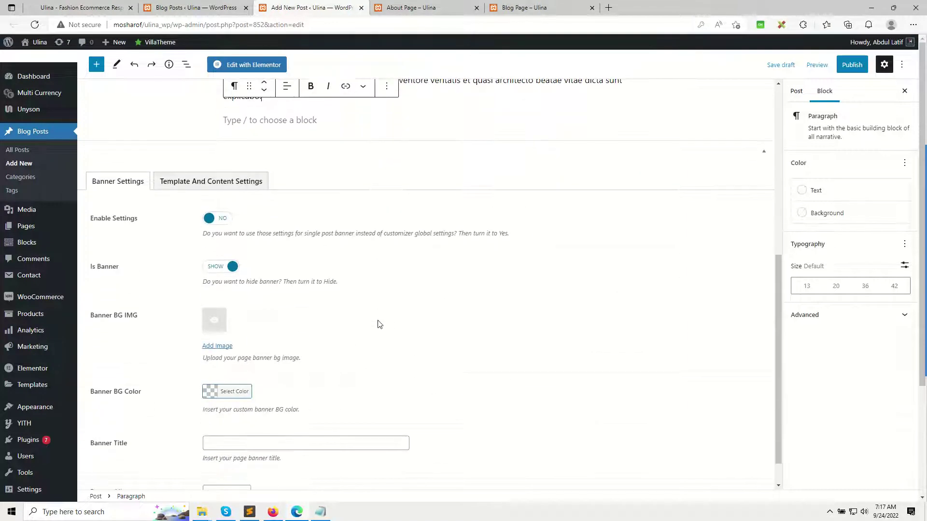
{"action": "left_click", "coordinate": [851, 65]}
{"action": "left_click", "coordinate": [848, 68]}
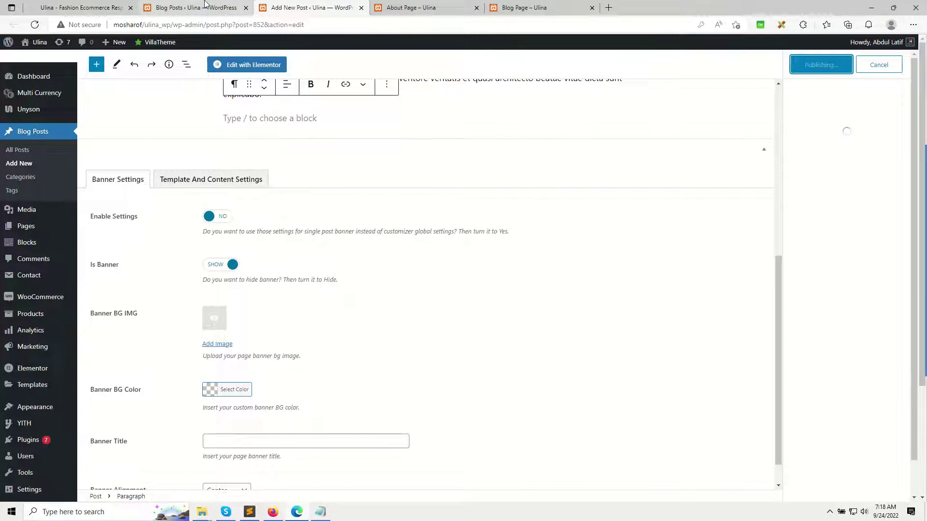
{"action": "left_click", "coordinate": [361, 8]}
Refresh the blog posts list and check the entry of the newly published post
{"action": "right_click", "coordinate": [234, 225]}
{"action": "left_click", "coordinate": [327, 188]}
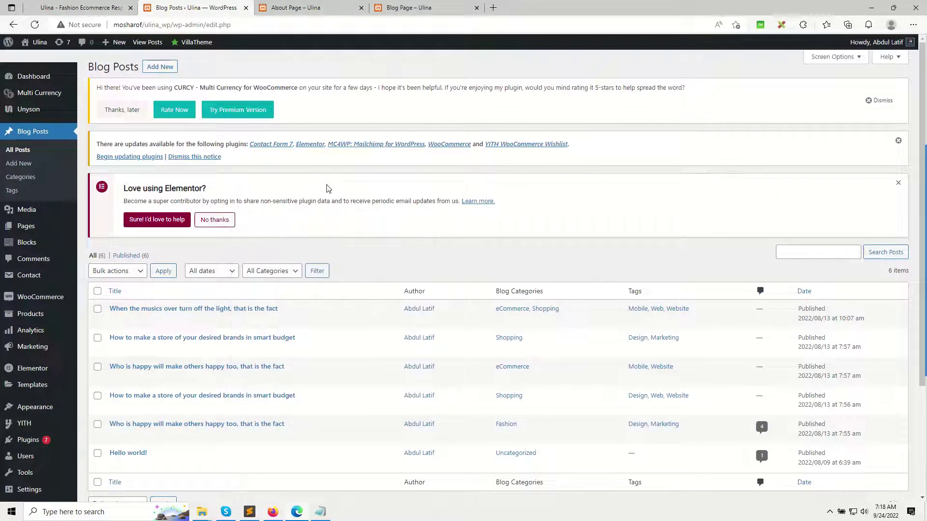
{"action": "key", "text": "F5"}
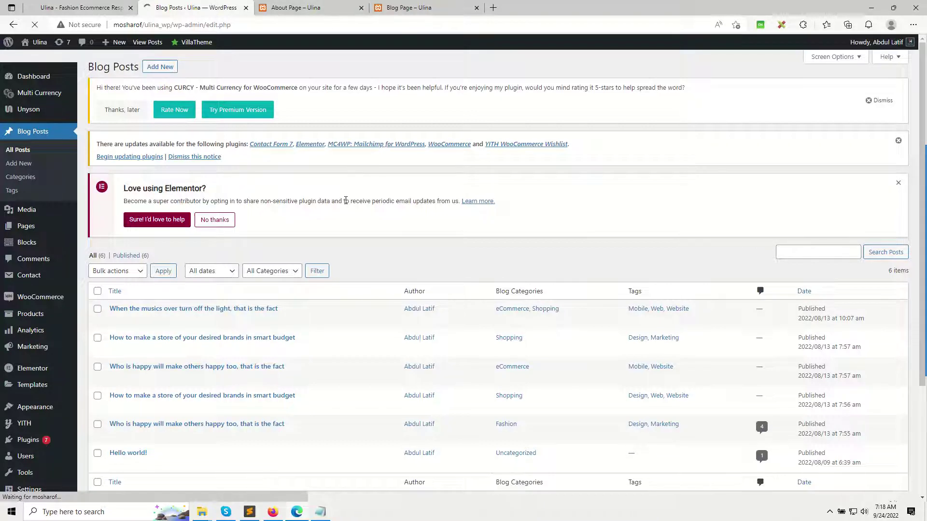
{"action": "scroll", "coordinate": [196, 156], "scroll_direction": "down", "scroll_amount": 3}
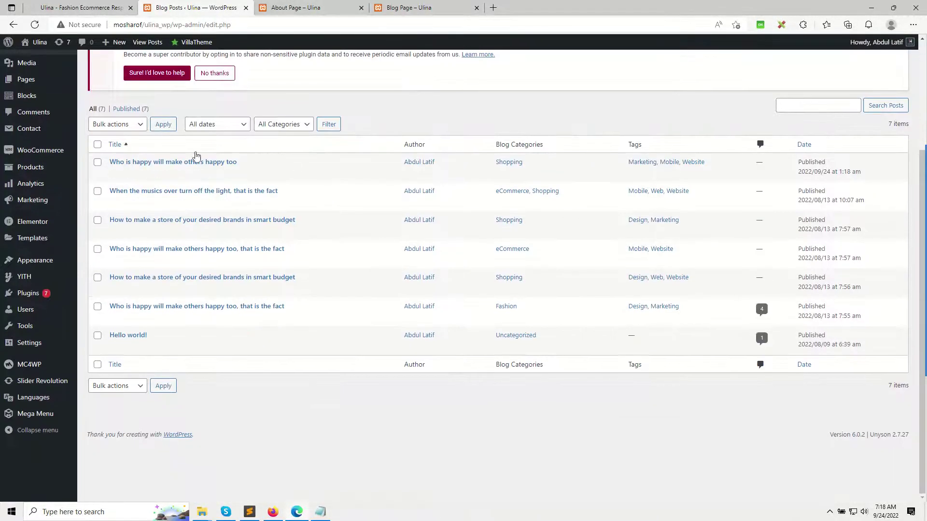
{"action": "scroll", "coordinate": [207, 313], "scroll_direction": "up", "scroll_amount": 1}
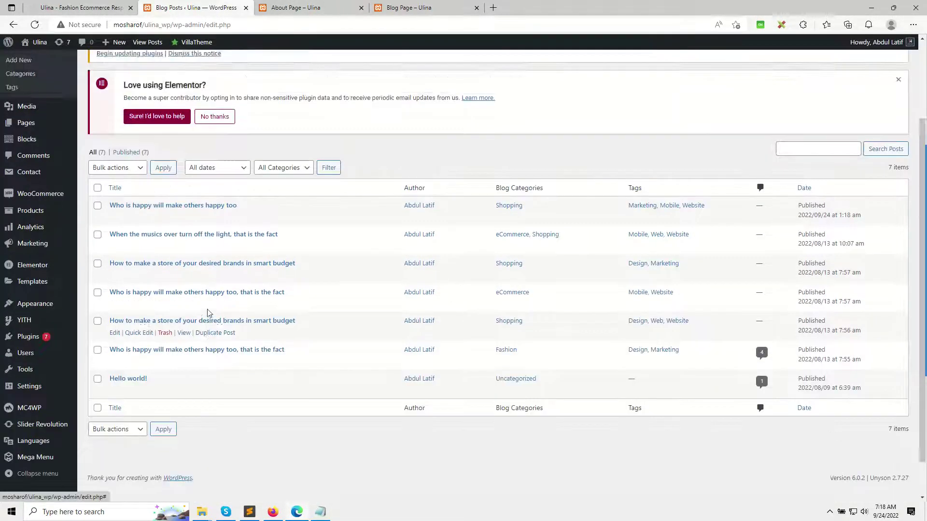
{"action": "scroll", "coordinate": [144, 309], "scroll_direction": "up", "scroll_amount": 2}
{"action": "scroll", "coordinate": [87, 310], "scroll_direction": "down", "scroll_amount": 3}
Create a new page titled "Blog Pages" in a separate browser tab and publish it
{"action": "mouse_move", "coordinate": [34, 92]}
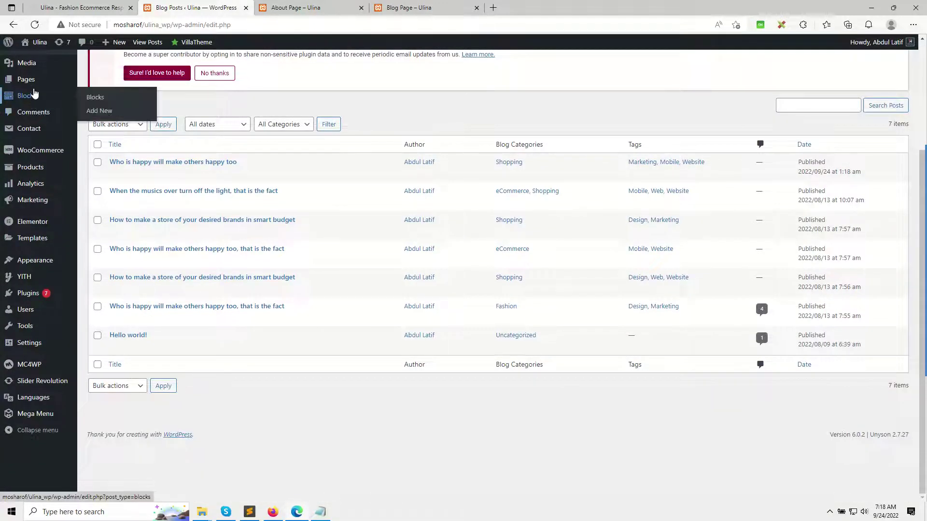
{"action": "scroll", "coordinate": [34, 92], "scroll_direction": "up", "scroll_amount": 2}
{"action": "mouse_move", "coordinate": [29, 147]}
{"action": "middle_click", "coordinate": [127, 164]}
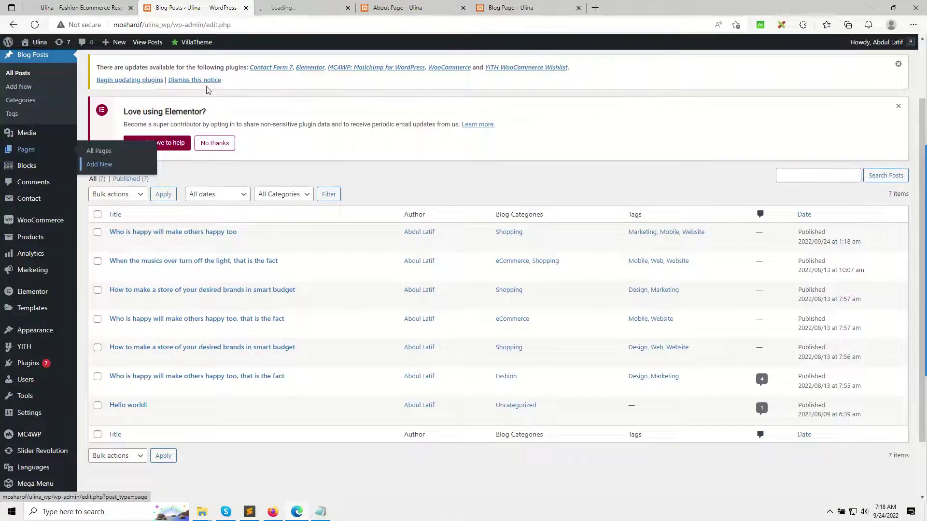
{"action": "key", "text": "ctrl+Tab"}
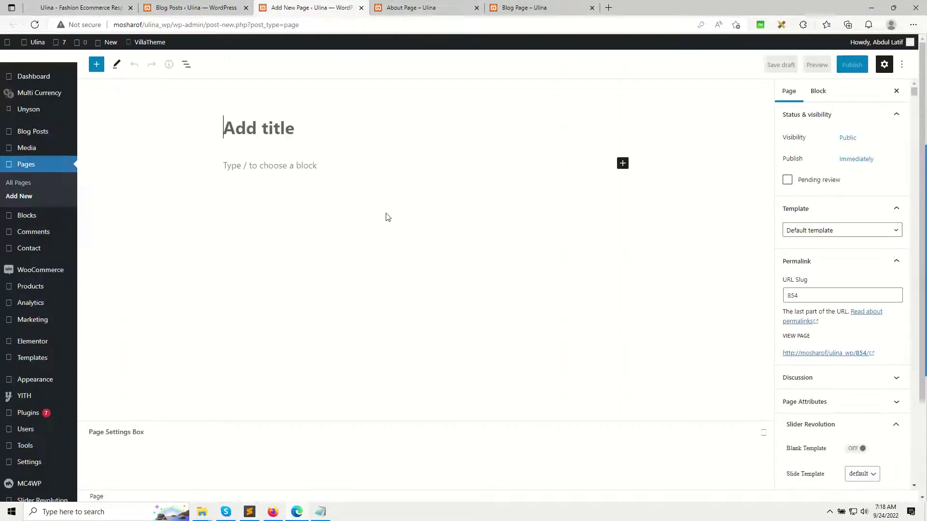
{"action": "type", "text": "Blog "}
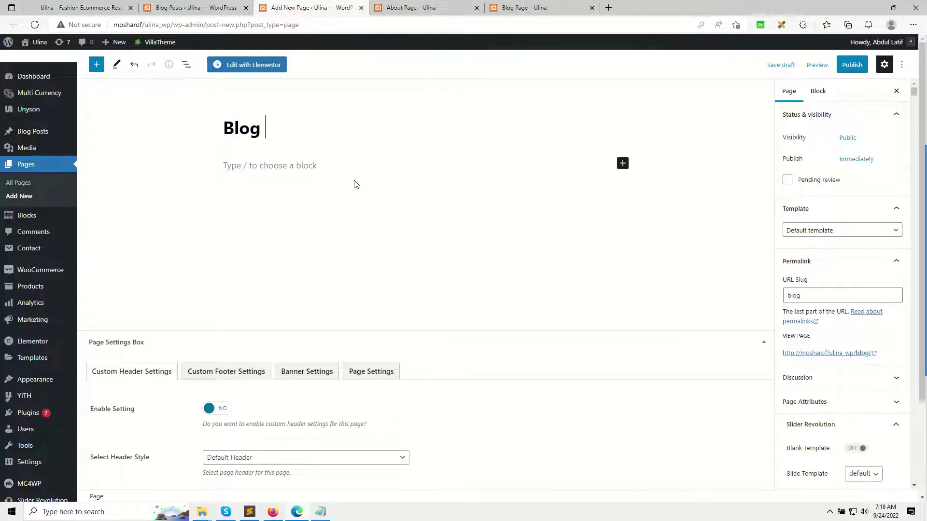
{"action": "type", "text": "Pages"}
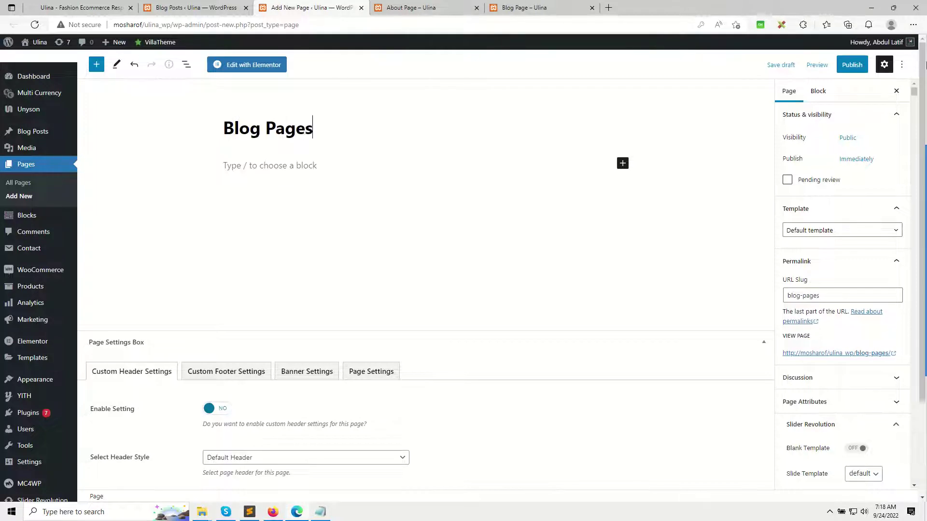
{"action": "left_click", "coordinate": [849, 64]}
{"action": "left_click", "coordinate": [839, 67]}
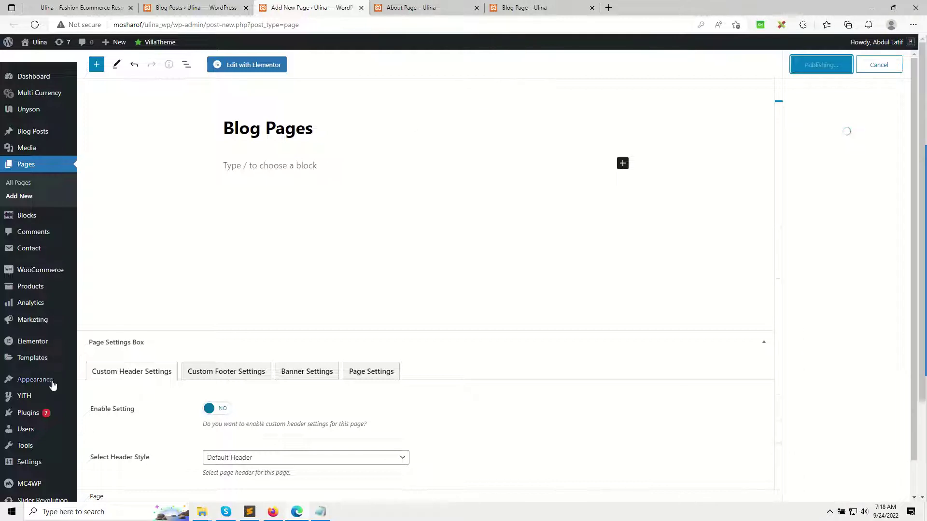
In the site's Reading settings, use a static homepage with Blog Pages as the posts page, and save the changes
{"action": "scroll", "coordinate": [50, 386], "scroll_direction": "down", "scroll_amount": 2}
{"action": "mouse_move", "coordinate": [50, 383]}
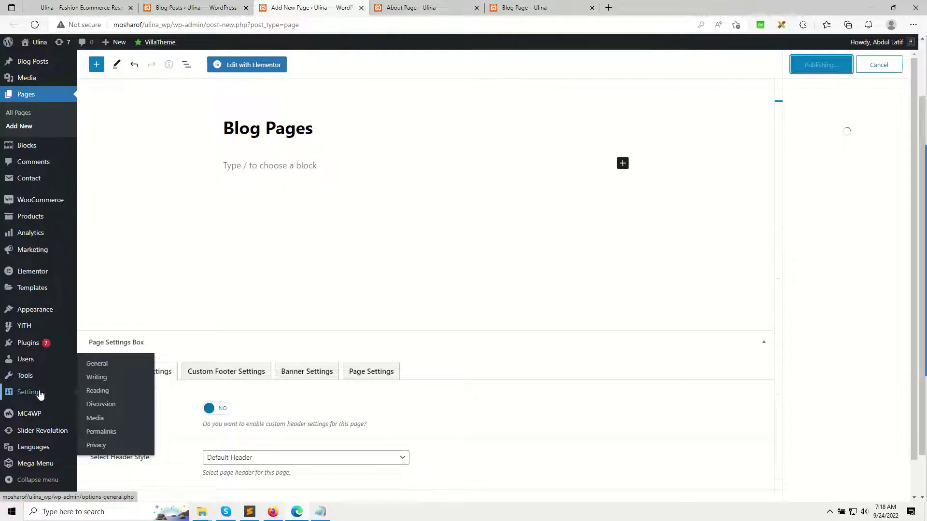
{"action": "middle_click", "coordinate": [101, 396]}
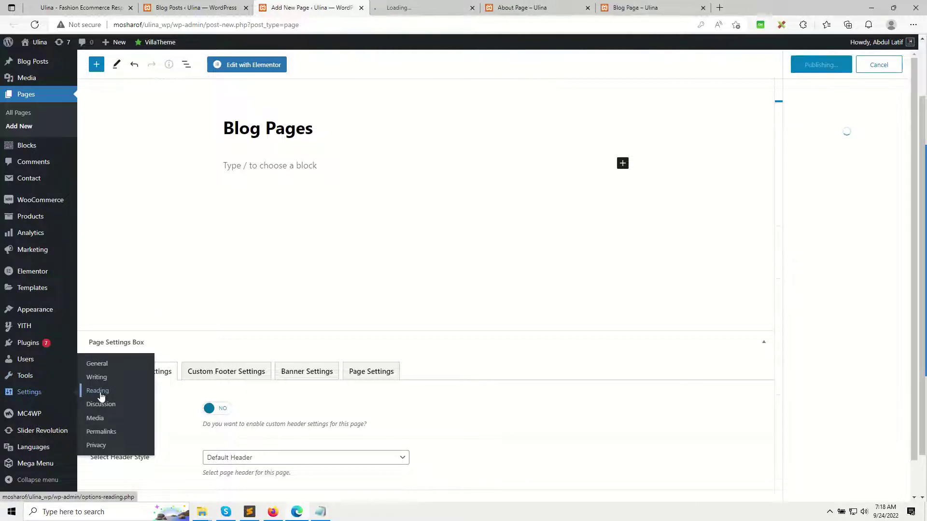
{"action": "left_click", "coordinate": [411, 6]}
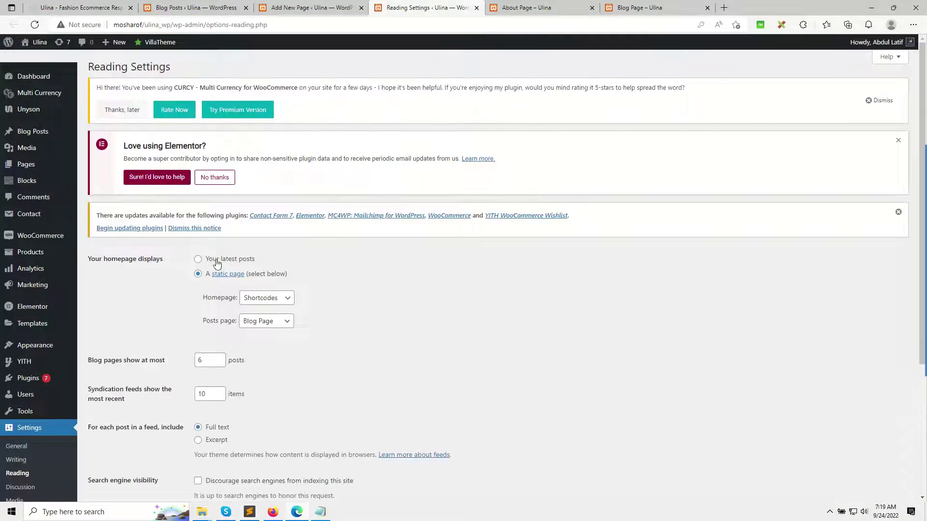
{"action": "left_click", "coordinate": [217, 264]}
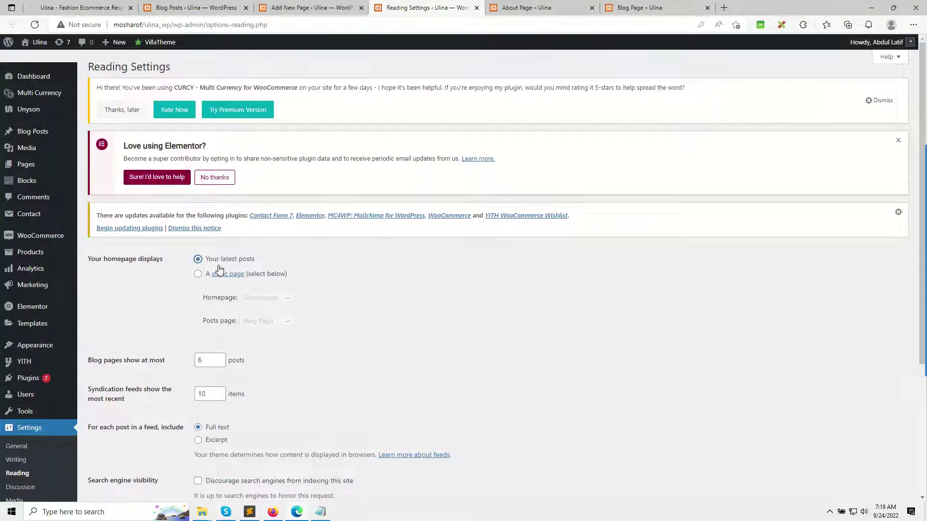
{"action": "left_click", "coordinate": [200, 274]}
{"action": "left_click", "coordinate": [255, 322]}
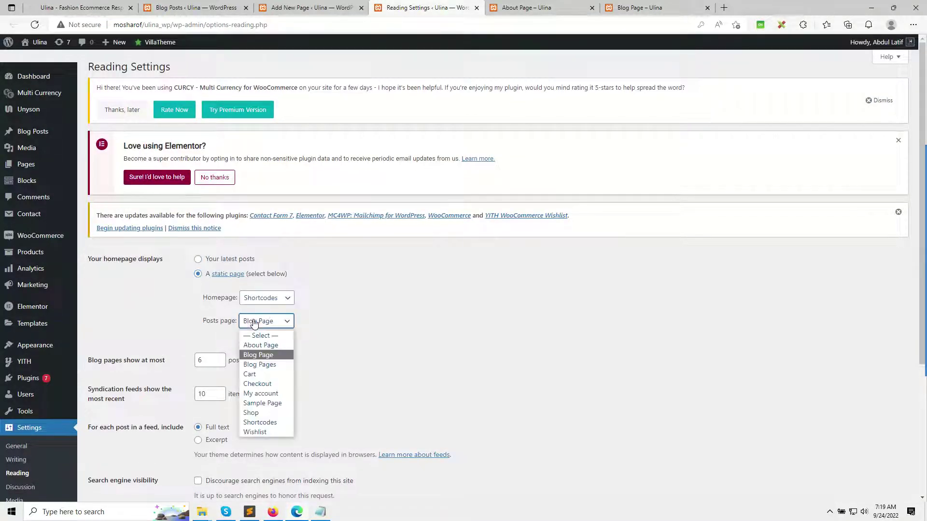
{"action": "left_click", "coordinate": [287, 356]}
{"action": "scroll", "coordinate": [340, 343], "scroll_direction": "down", "scroll_amount": 2}
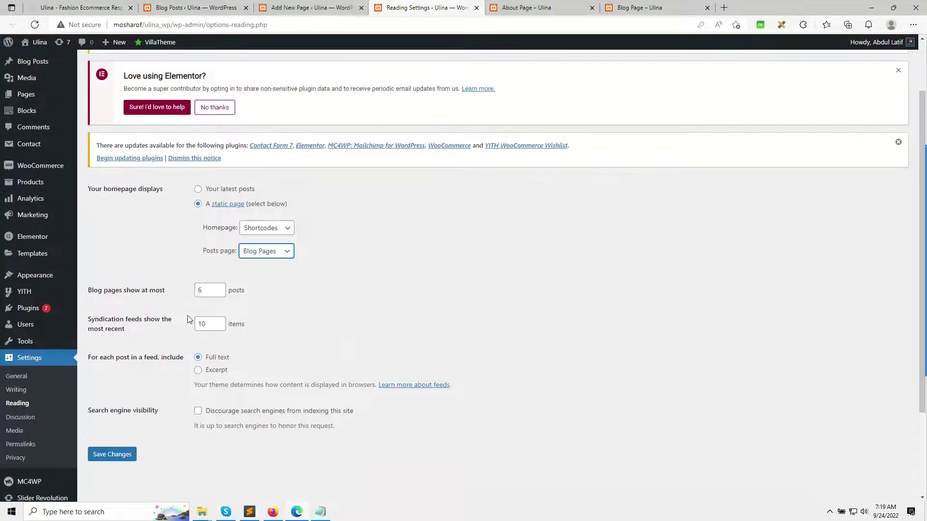
{"action": "left_click", "coordinate": [202, 290]}
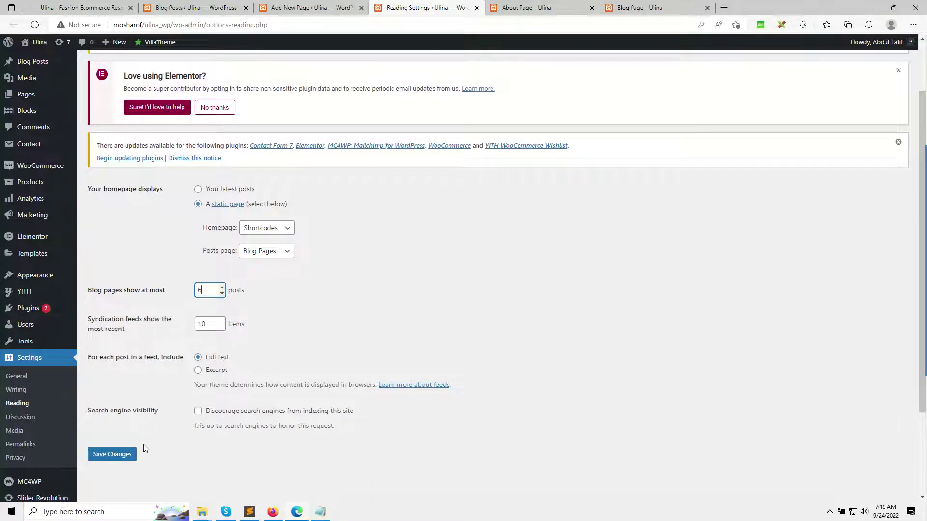
{"action": "left_click", "coordinate": [124, 458]}
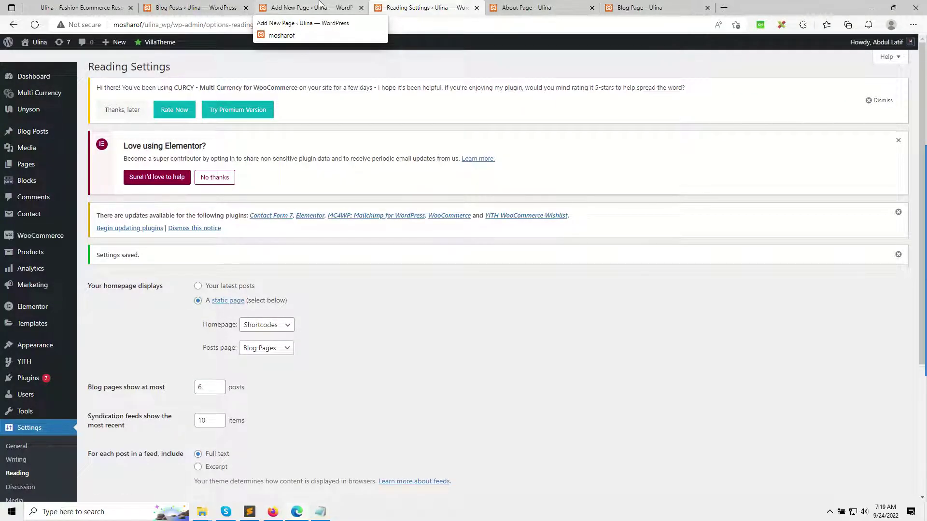
Open the published Blog Pages page on the live site from its editor
{"action": "left_click", "coordinate": [322, 5]}
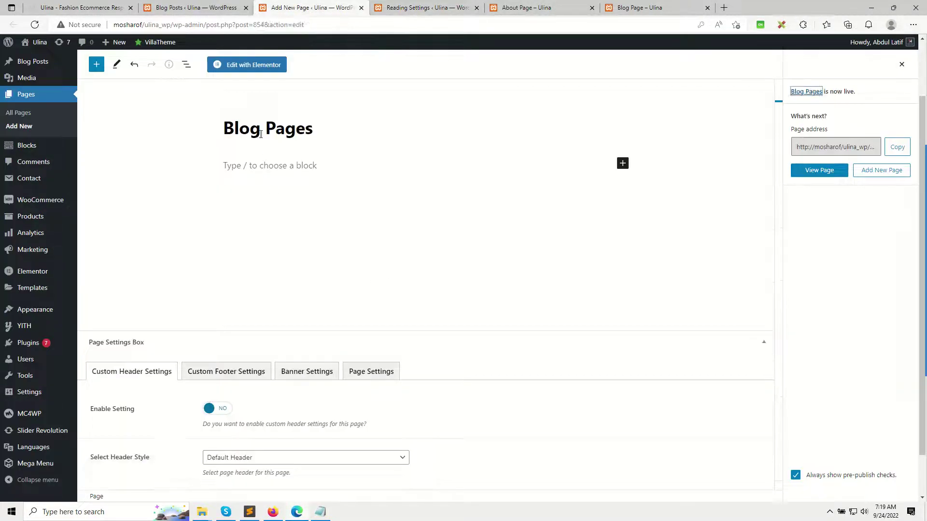
{"action": "left_click", "coordinate": [832, 172]}
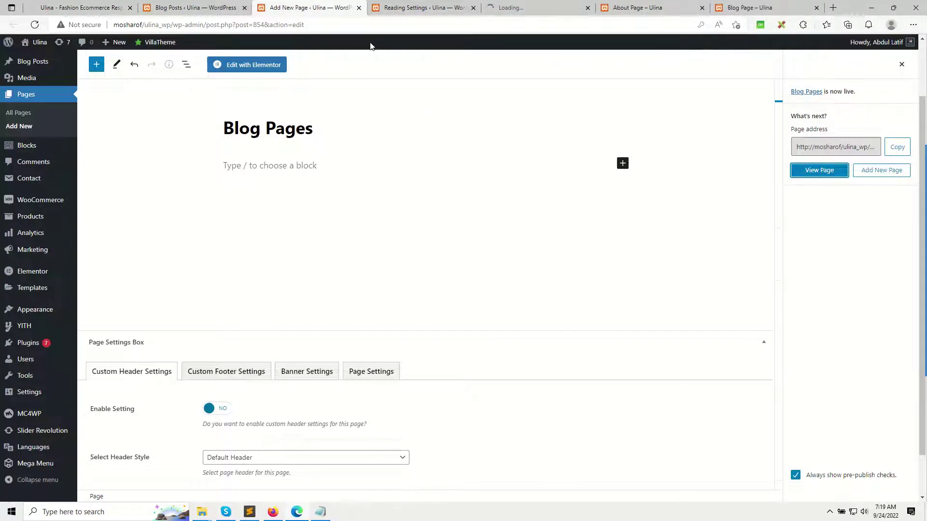
{"action": "left_click", "coordinate": [531, 5]}
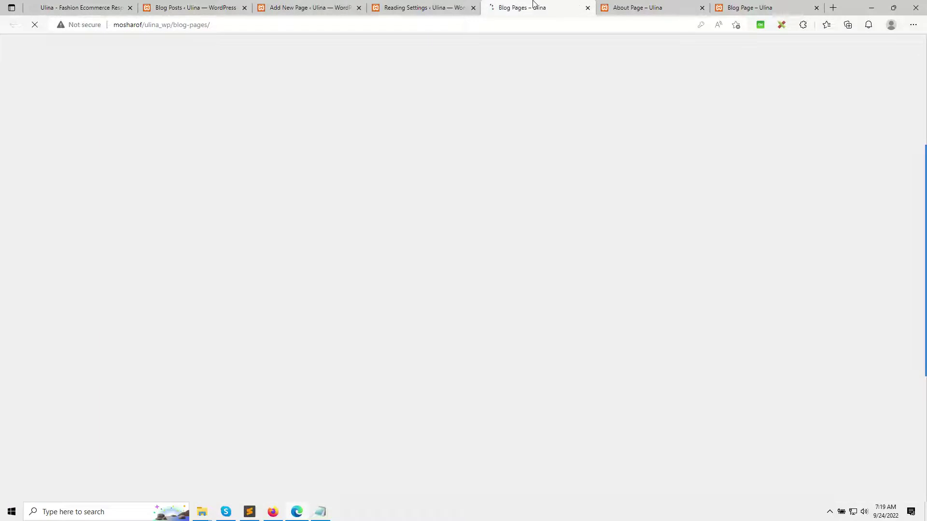
Switch to the Notepad note and add the line "this is default view lets modify it..", leaving a blank line above it
{"action": "scroll", "coordinate": [565, 195], "scroll_direction": "down", "scroll_amount": 20}
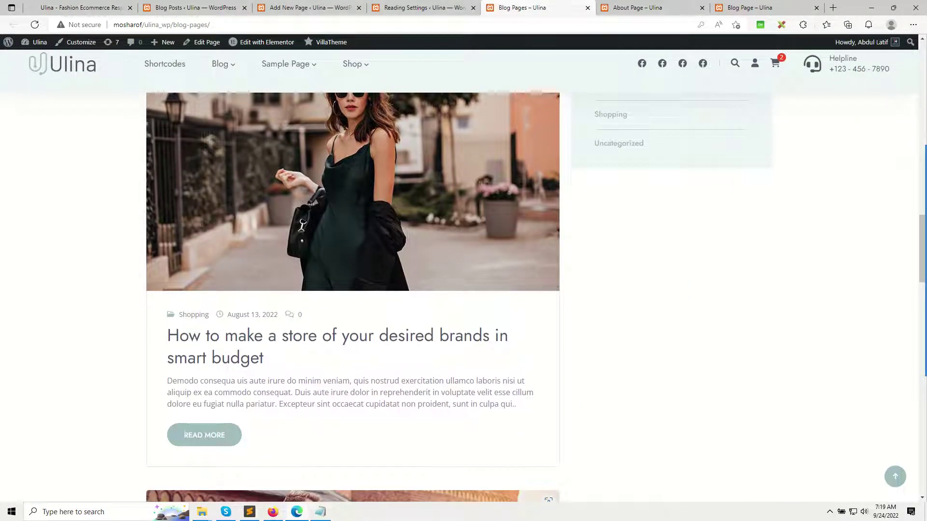
{"action": "left_click", "coordinate": [321, 512]}
{"action": "key", "text": "Return"}
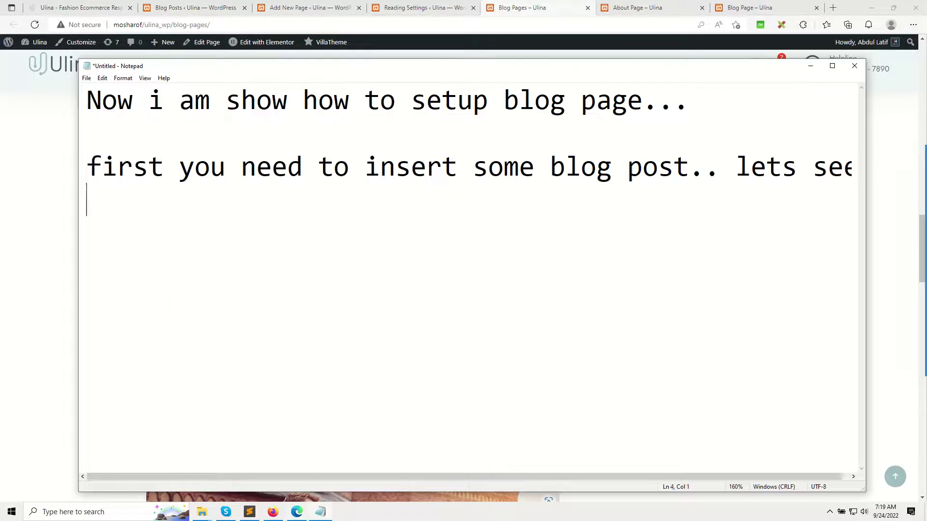
{"action": "type", "text": "this is d"}
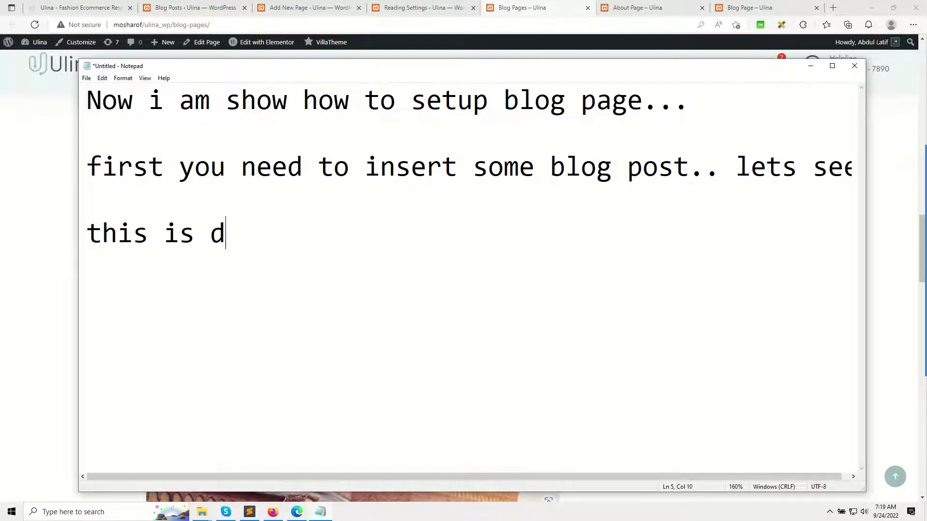
{"action": "type", "text": "efault"}
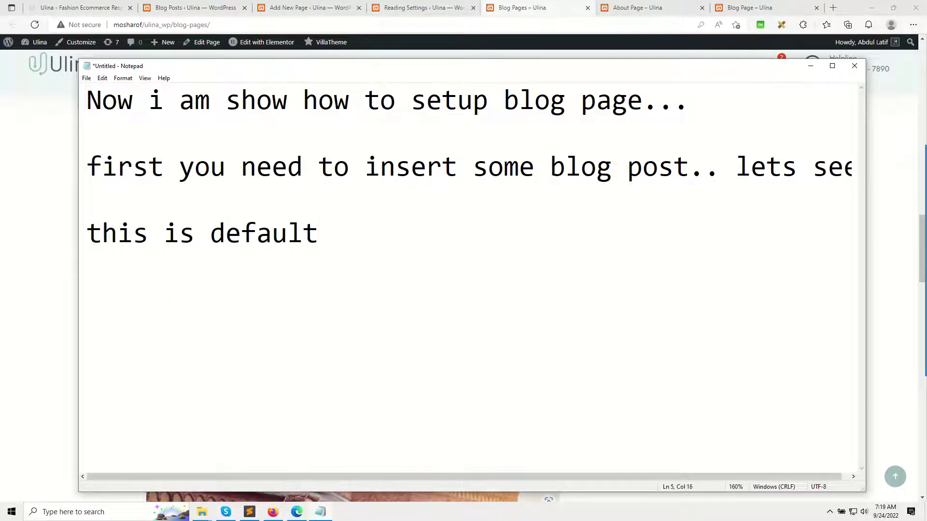
{"action": "type", "text": " view let"}
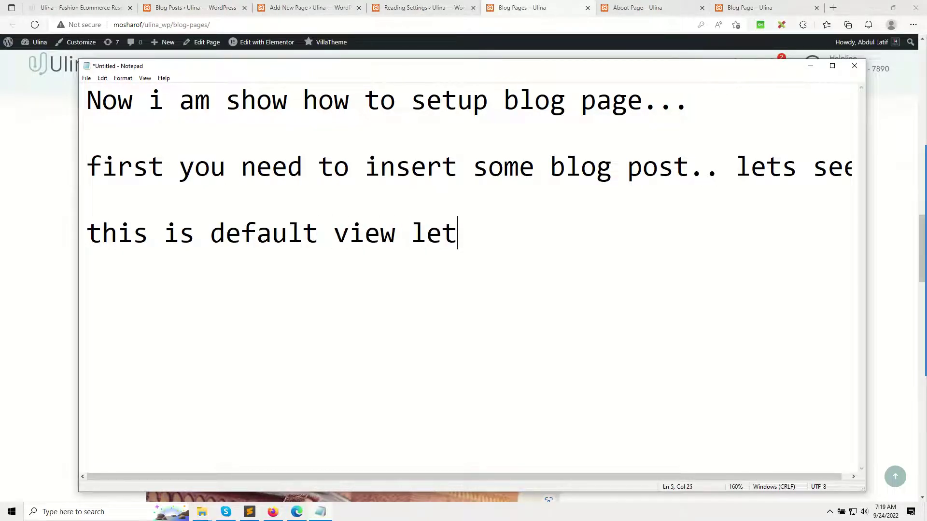
{"action": "type", "text": "s mod"}
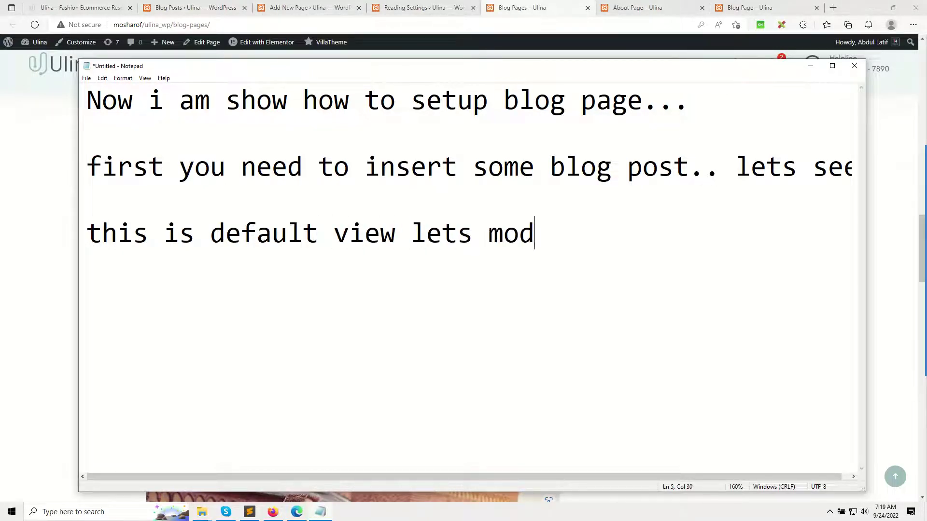
{"action": "type", "text": "ify it.."}
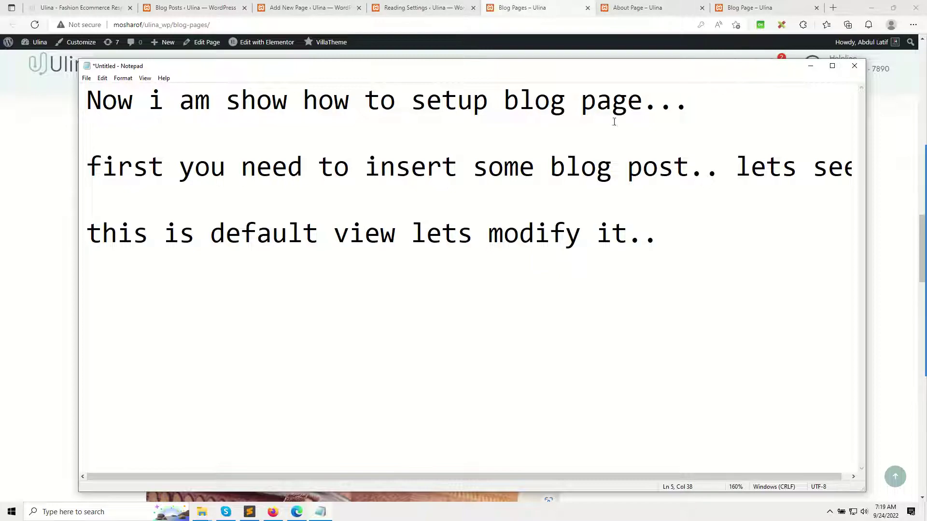
{"action": "left_click", "coordinate": [63, 292]}
Open the Customizer for the Blog Pages page in a separate browser tab and go to the theme's Blog Settings
{"action": "scroll", "coordinate": [404, 228], "scroll_direction": "down", "scroll_amount": 5}
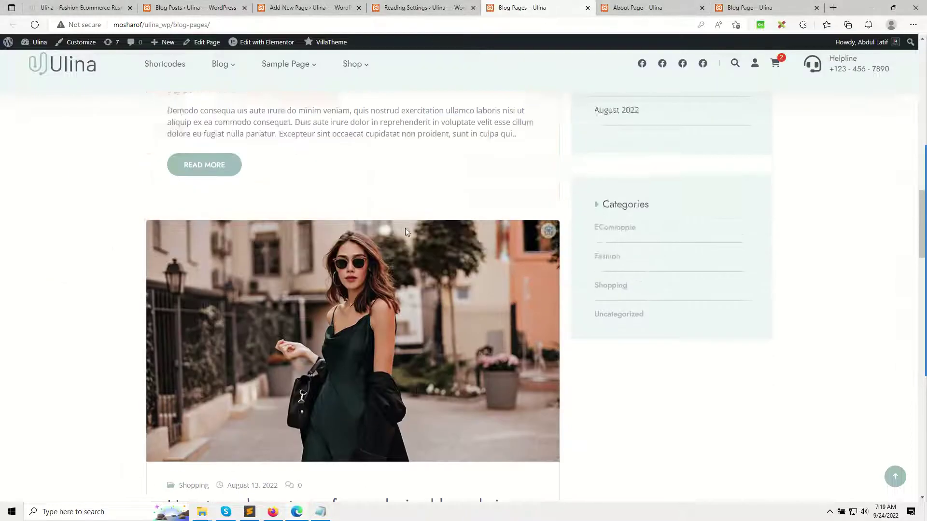
{"action": "scroll", "coordinate": [500, 176], "scroll_direction": "up", "scroll_amount": 12}
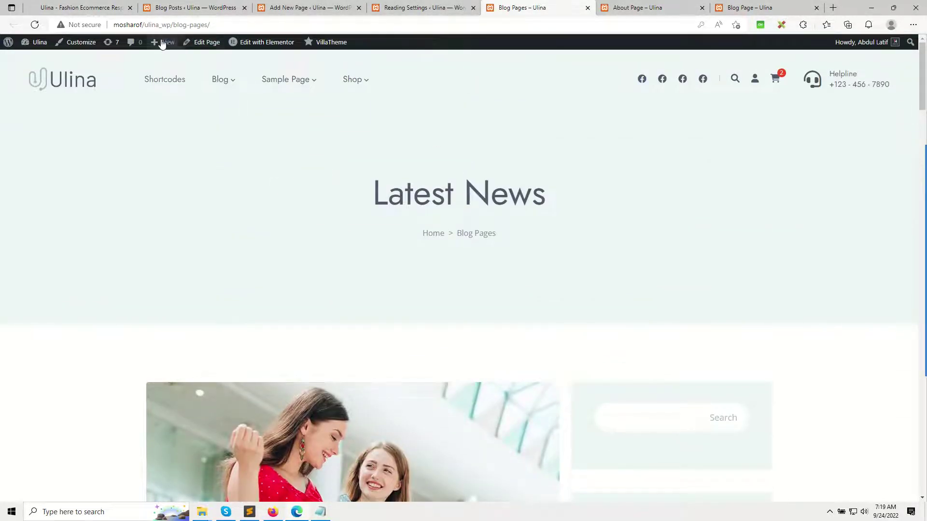
{"action": "middle_click", "coordinate": [75, 43]}
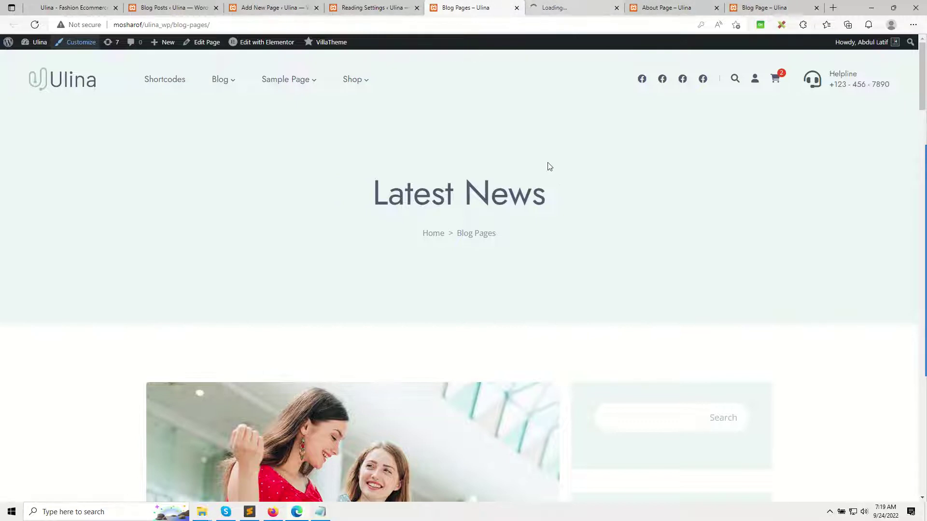
{"action": "left_click", "coordinate": [580, 6]}
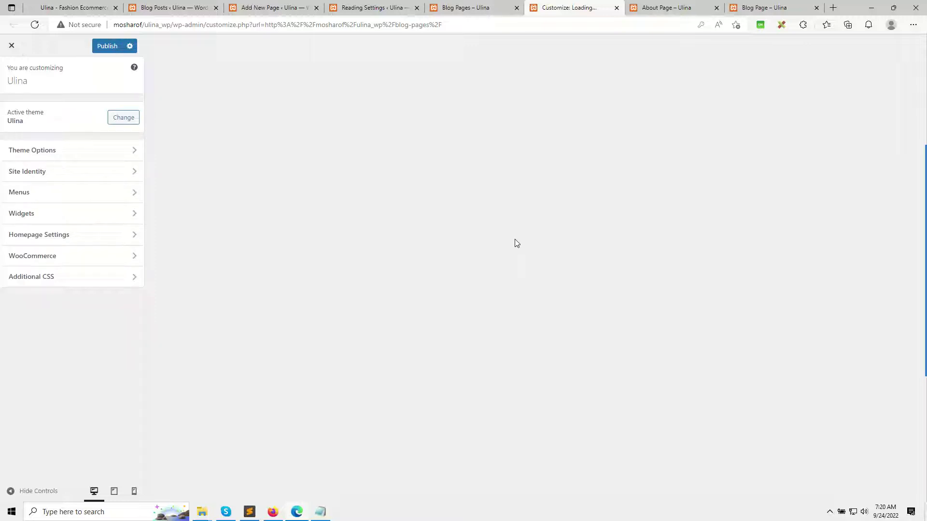
{"action": "left_click", "coordinate": [65, 160]}
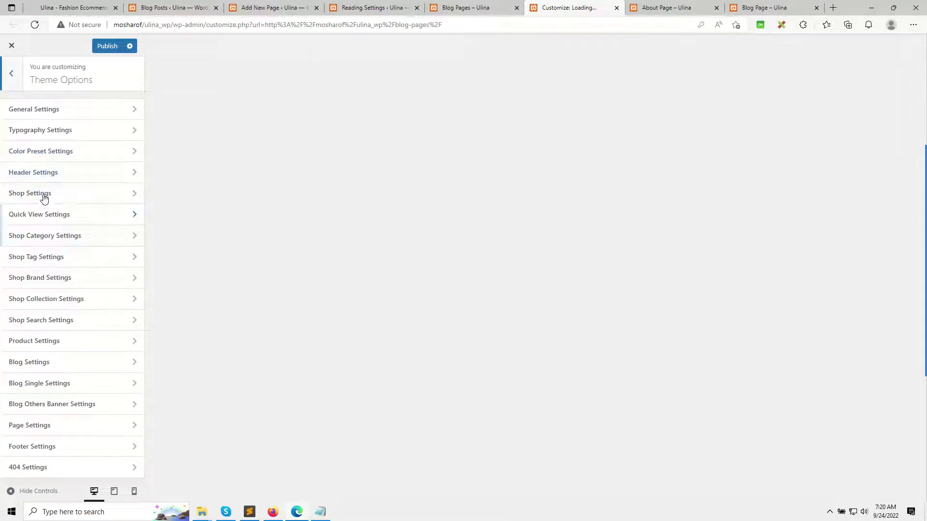
{"action": "left_click", "coordinate": [37, 371]}
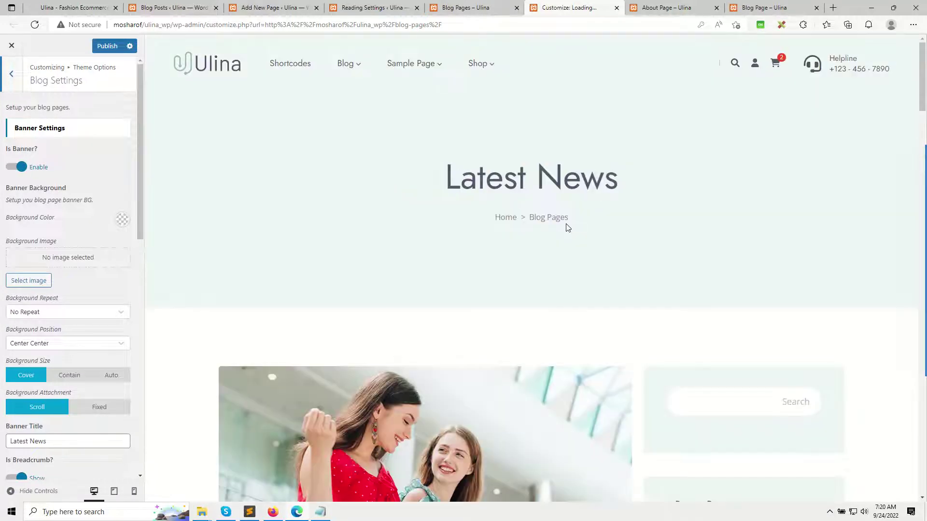
Set the blog page's banner title to "This is Blog"
{"action": "scroll", "coordinate": [283, 296], "scroll_direction": "down", "scroll_amount": 4}
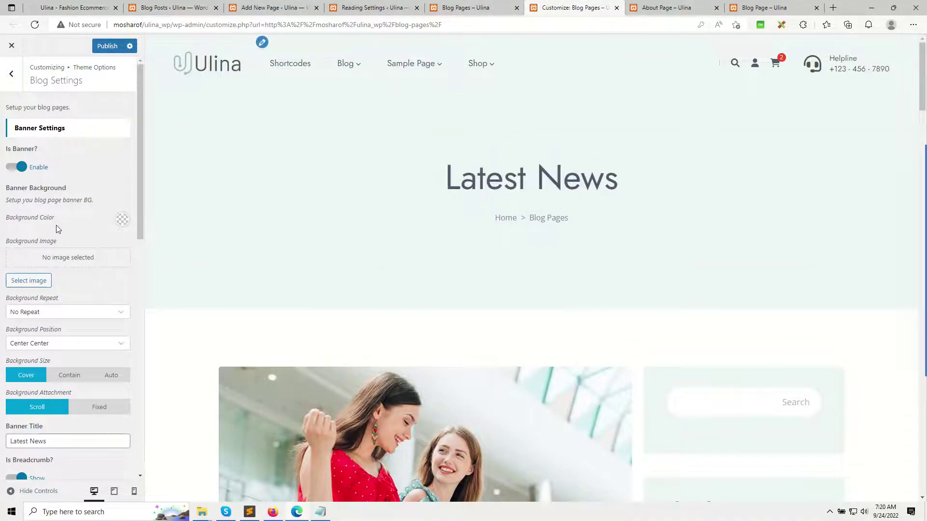
{"action": "left_click_drag", "start_coordinate": [53, 444], "coordinate": [1, 443]}
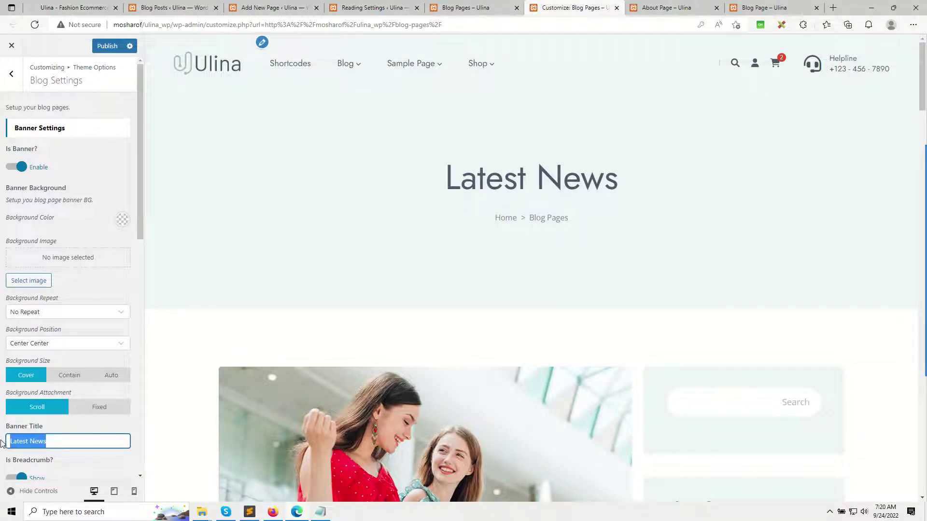
{"action": "type", "text": "This is Blog"}
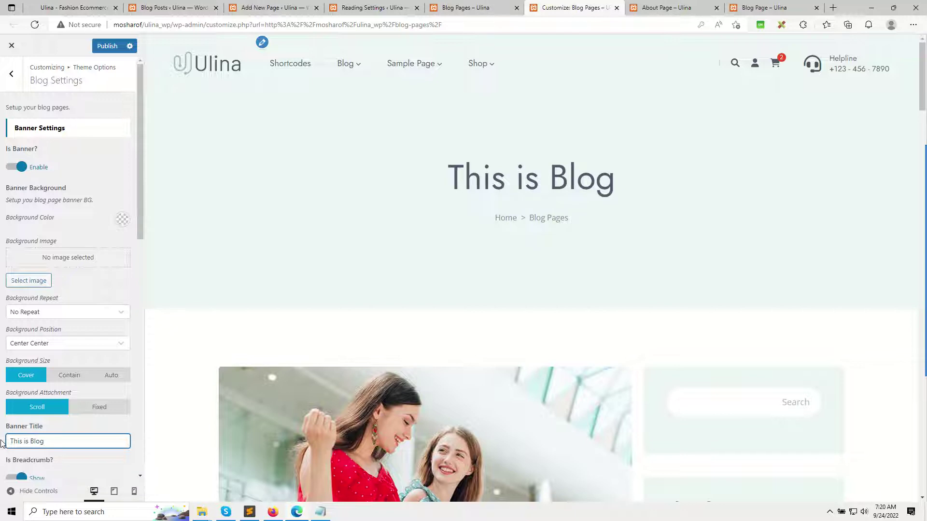
{"action": "scroll", "coordinate": [492, 366], "scroll_direction": "down", "scroll_amount": 3}
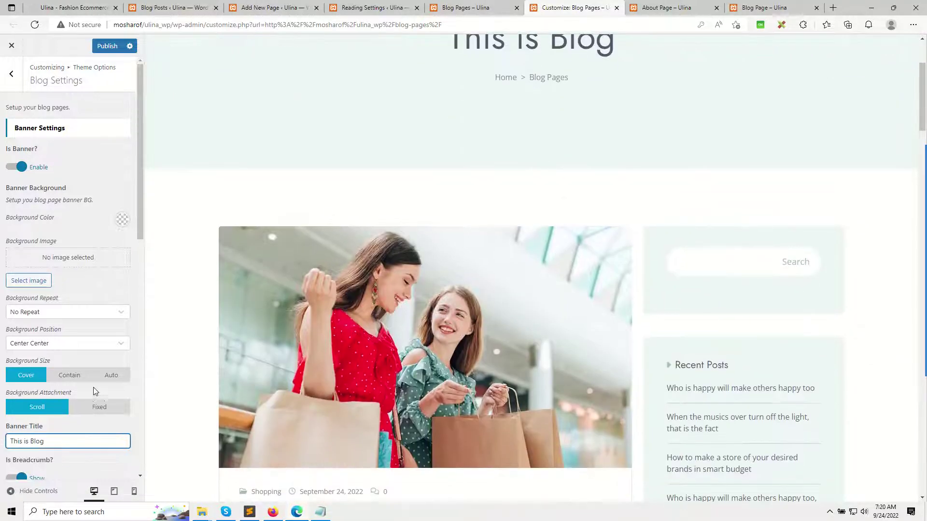
Try the purple #8224e3 as the blog banner's background color and reset it to the default
{"action": "scroll", "coordinate": [52, 373], "scroll_direction": "down", "scroll_amount": 3}
{"action": "scroll", "coordinate": [52, 373], "scroll_direction": "down", "scroll_amount": 1}
{"action": "scroll", "coordinate": [64, 359], "scroll_direction": "up", "scroll_amount": 2}
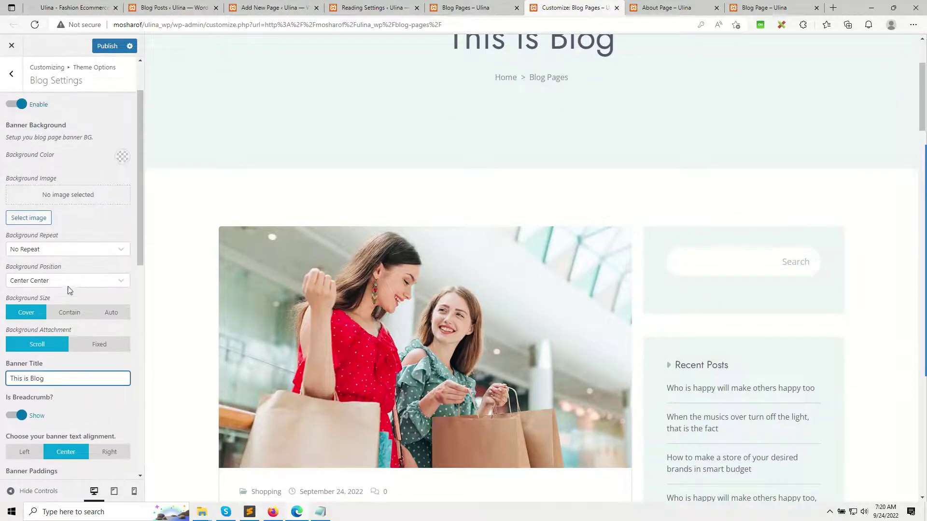
{"action": "left_click", "coordinate": [122, 156]}
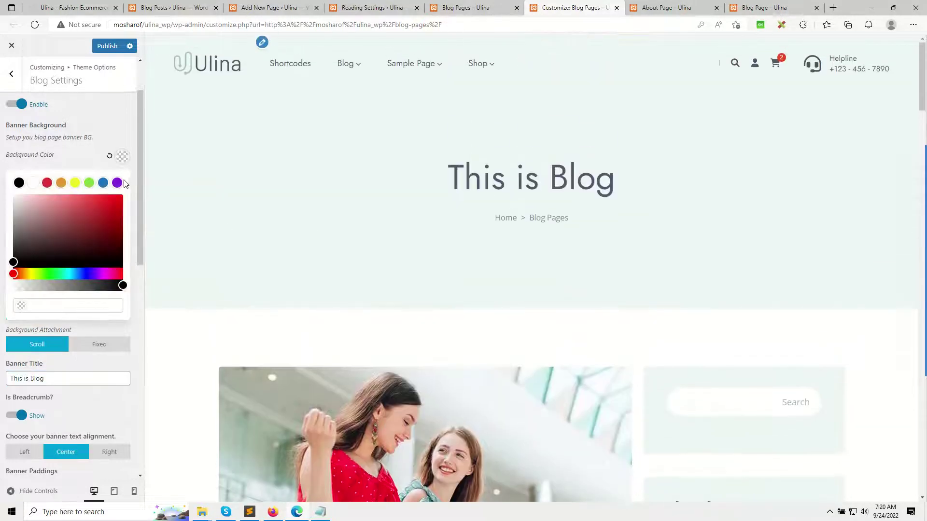
{"action": "left_click", "coordinate": [117, 182]}
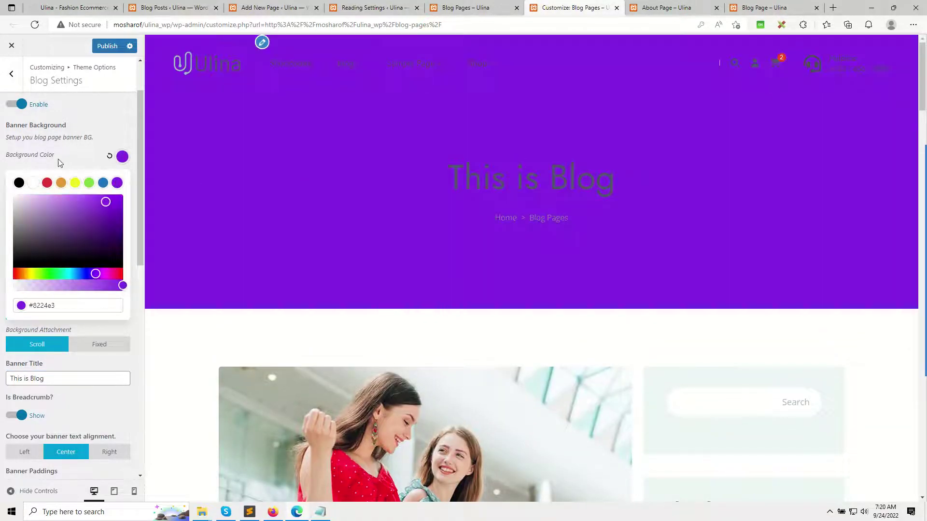
{"action": "left_click", "coordinate": [109, 155]}
Try the purple #8224e3 as the banner title color and reset it to the default
{"action": "scroll", "coordinate": [124, 218], "scroll_direction": "down", "scroll_amount": 7}
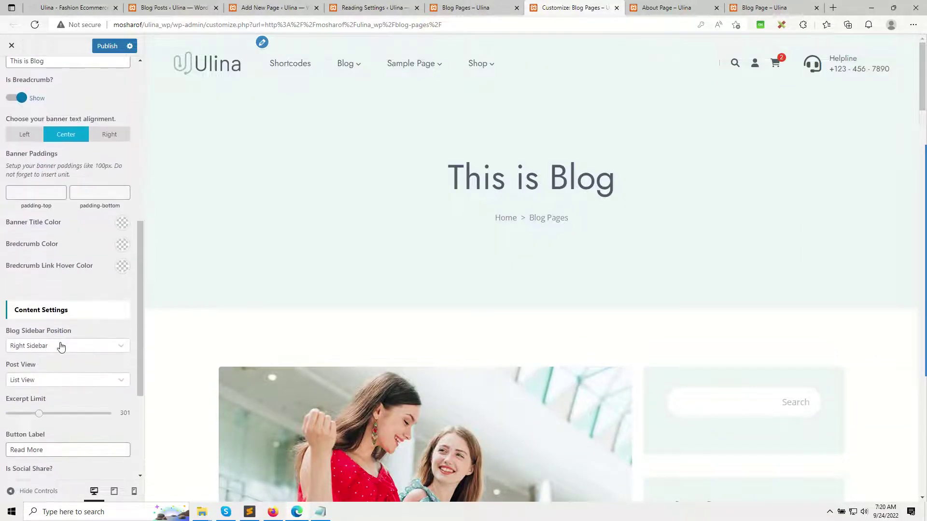
{"action": "left_click", "coordinate": [120, 222]}
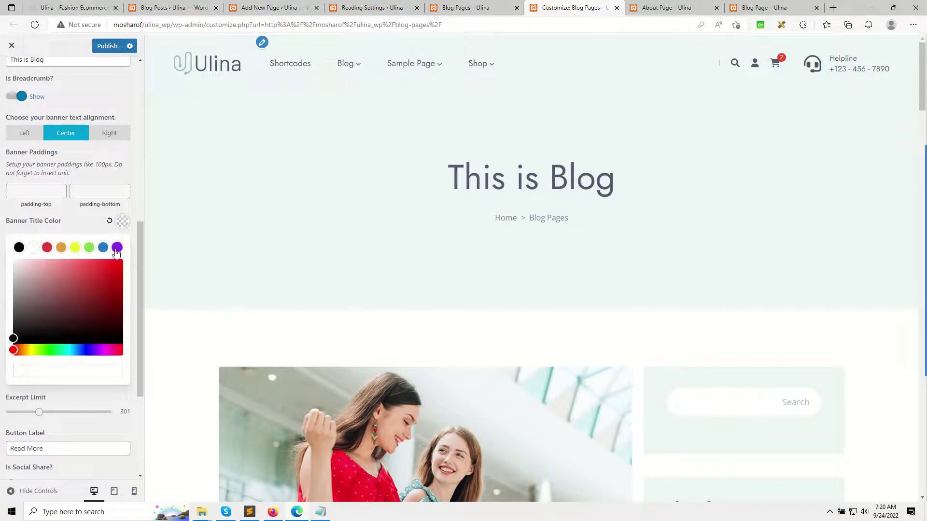
{"action": "left_click", "coordinate": [117, 247]}
{"action": "left_click_drag", "start_coordinate": [491, 186], "coordinate": [539, 187]}
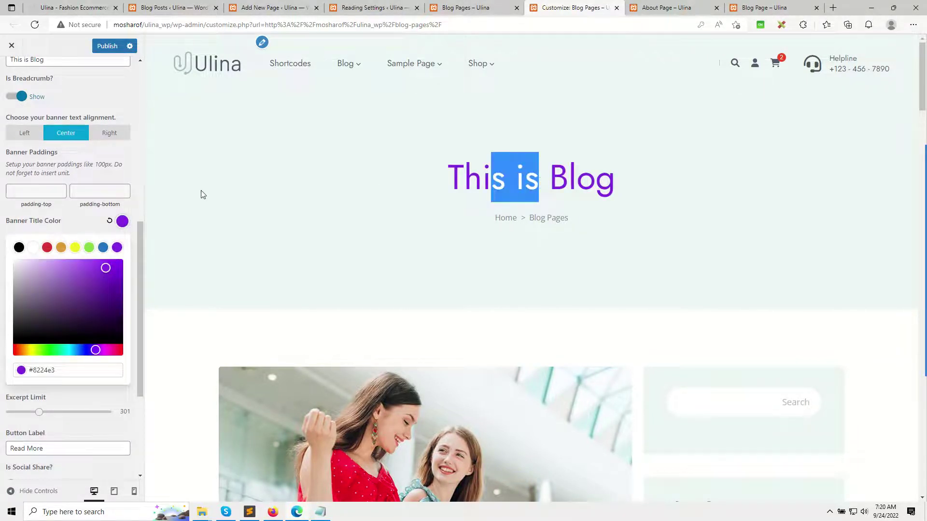
{"action": "left_click", "coordinate": [110, 221]}
Try the purple #8224e3 as the breadcrumb color and reset it to the default
{"action": "left_click", "coordinate": [123, 242]}
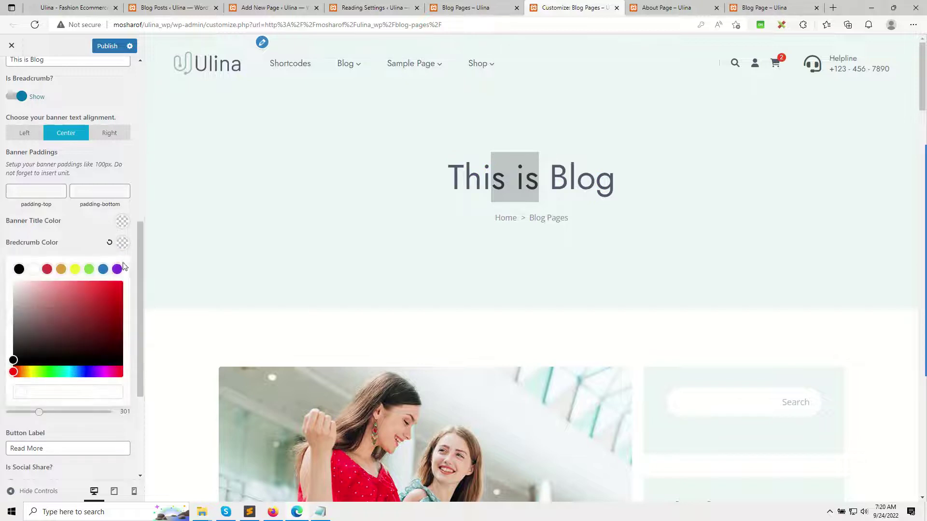
{"action": "left_click", "coordinate": [117, 269]}
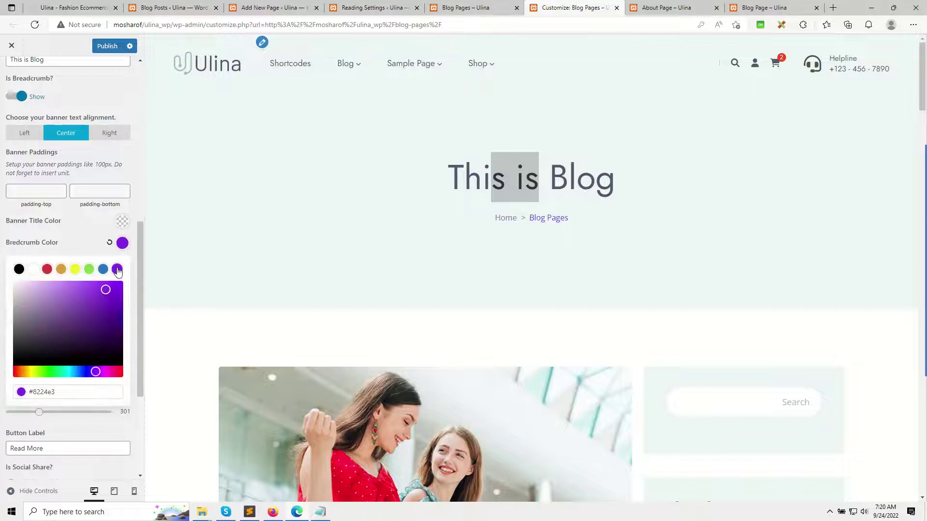
{"action": "left_click", "coordinate": [110, 242]}
Set the blog sidebar position to Left Sidebar and check the layout in the preview
{"action": "scroll", "coordinate": [56, 280], "scroll_direction": "down", "scroll_amount": 1}
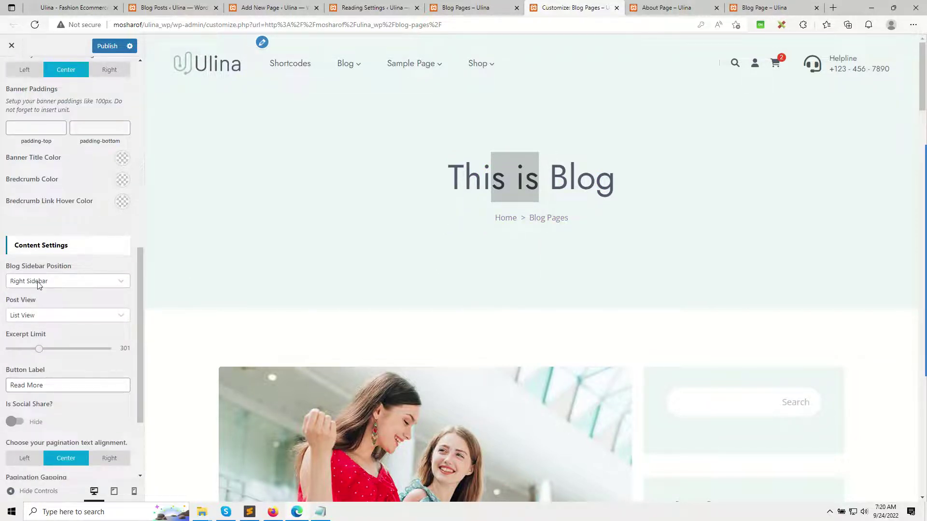
{"action": "left_click", "coordinate": [38, 285]}
{"action": "scroll", "coordinate": [765, 320], "scroll_direction": "down", "scroll_amount": 3}
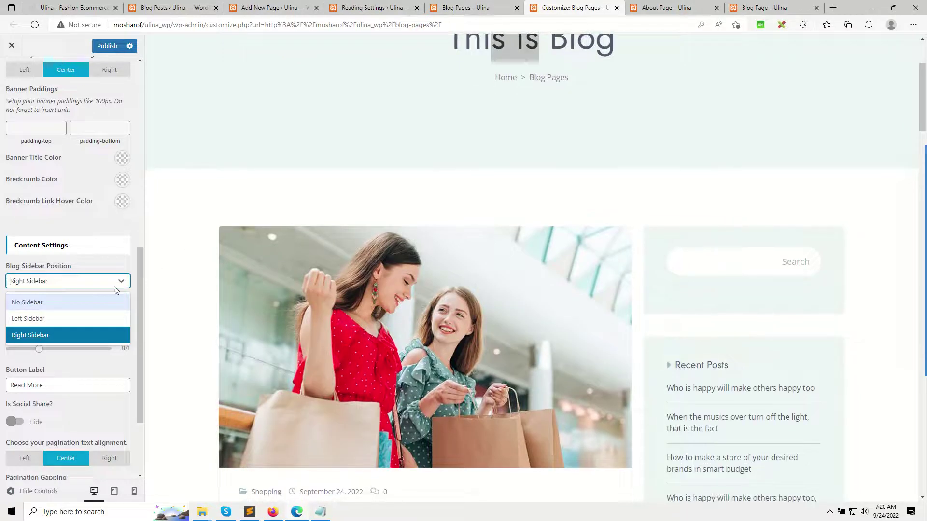
{"action": "left_click", "coordinate": [42, 318]}
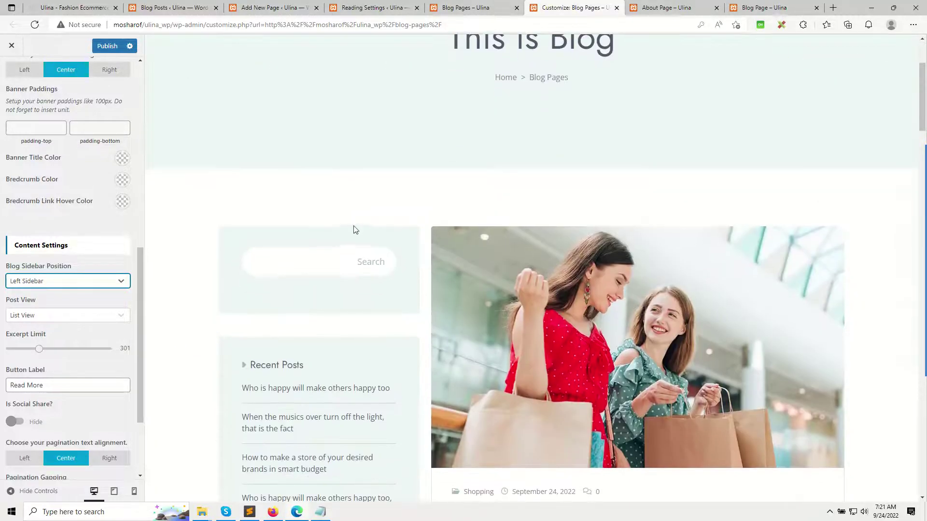
{"action": "scroll", "coordinate": [338, 270], "scroll_direction": "down", "scroll_amount": 5}
{"action": "scroll", "coordinate": [309, 338], "scroll_direction": "up", "scroll_amount": 3}
Try the No Sidebar option for the blog page and look through the post list in the preview
{"action": "left_click", "coordinate": [65, 280]}
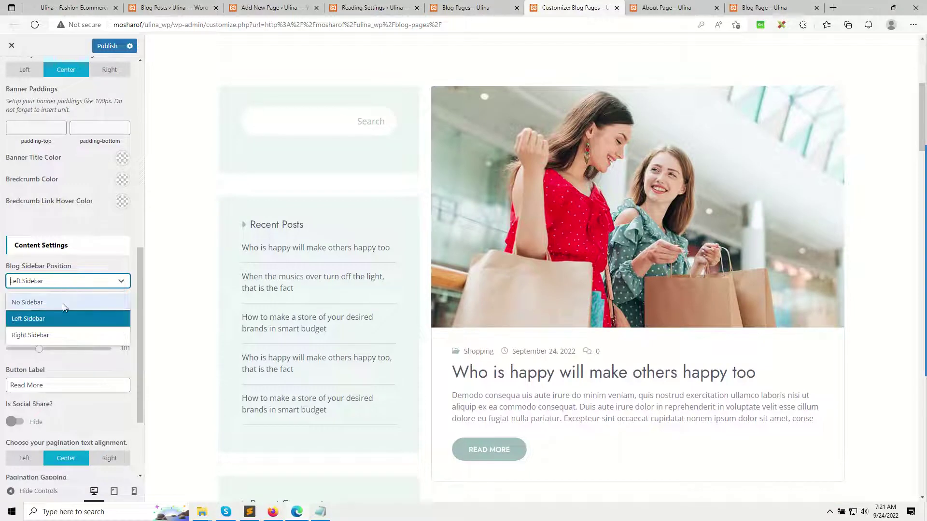
{"action": "left_click", "coordinate": [24, 296]}
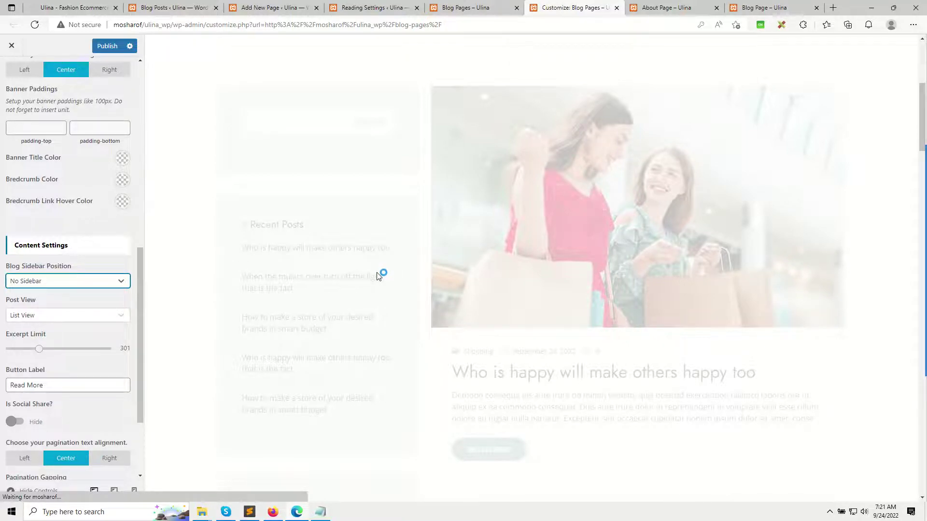
{"action": "scroll", "coordinate": [381, 275], "scroll_direction": "down", "scroll_amount": 15}
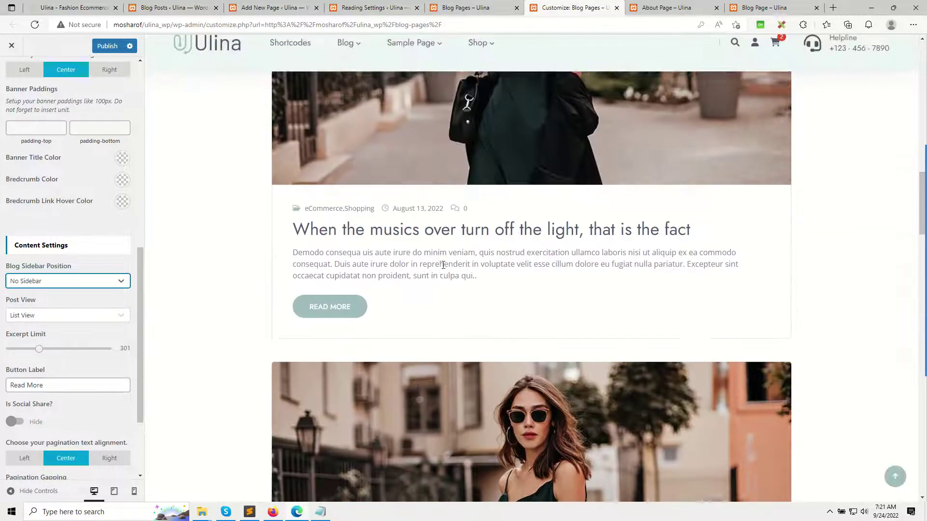
{"action": "scroll", "coordinate": [479, 305], "scroll_direction": "up", "scroll_amount": 12}
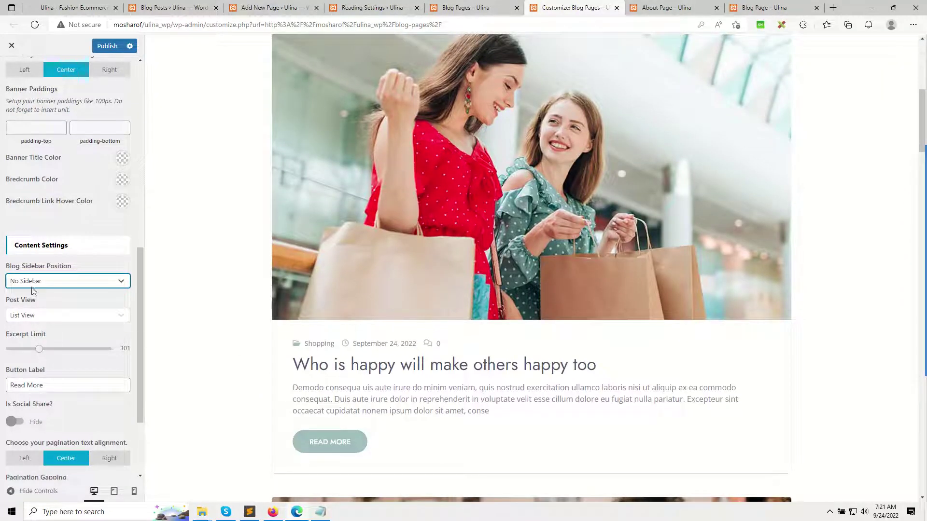
Switch the blog sidebar position back to Left Sidebar and review the previewed page
{"action": "left_click", "coordinate": [33, 284]}
{"action": "left_click", "coordinate": [35, 316]}
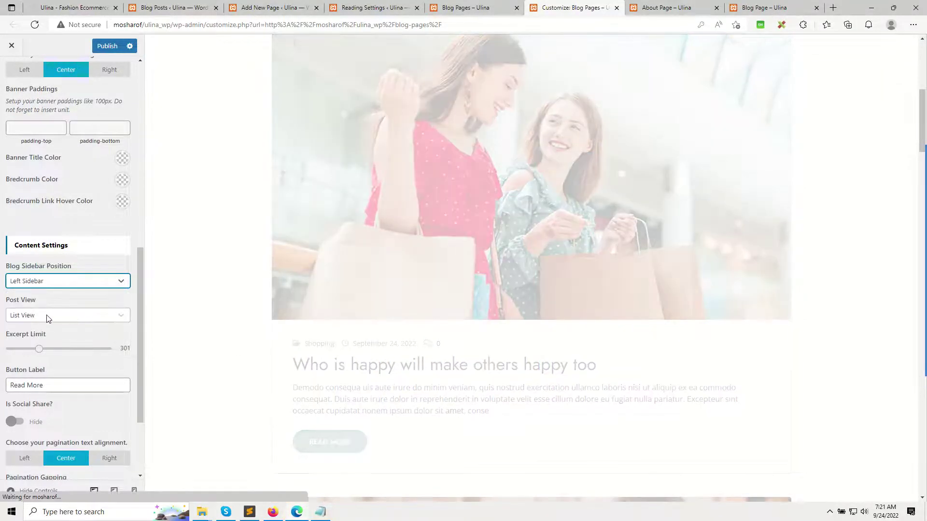
{"action": "scroll", "coordinate": [453, 300], "scroll_direction": "down", "scroll_amount": 2}
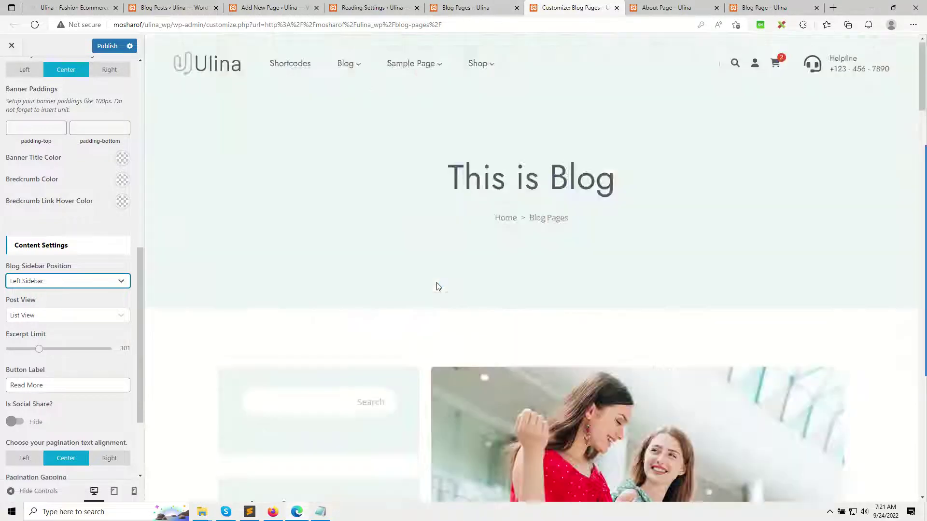
{"action": "scroll", "coordinate": [577, 340], "scroll_direction": "up", "scroll_amount": 4}
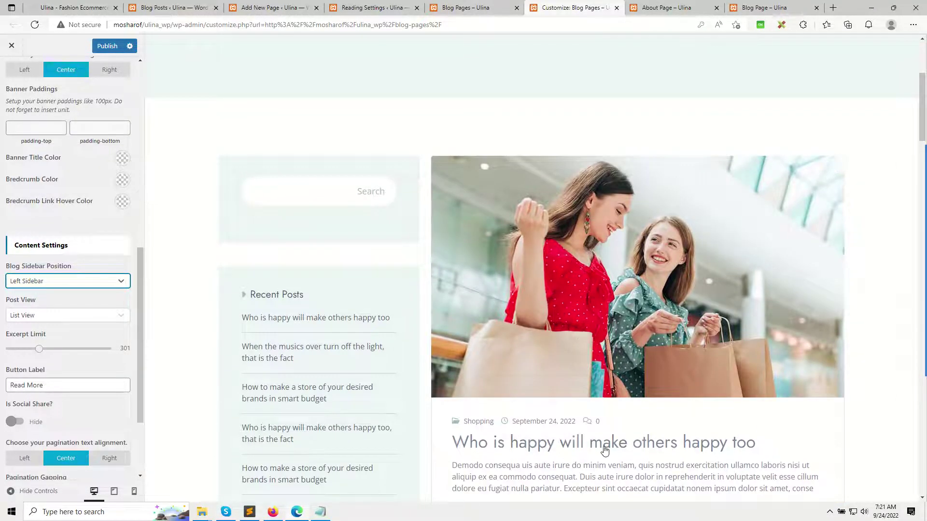
Set the blog's Post View to Grid View and publish the customization
{"action": "left_click", "coordinate": [47, 316]}
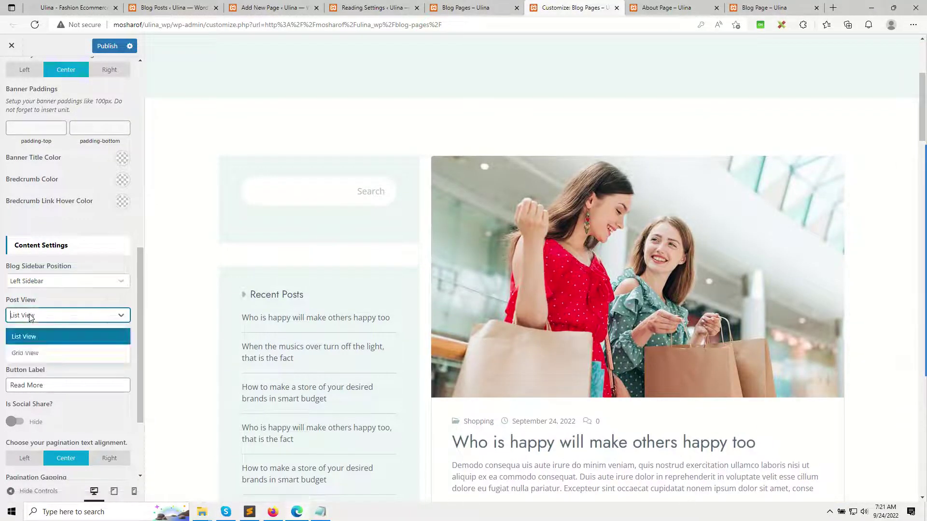
{"action": "left_click", "coordinate": [41, 352]}
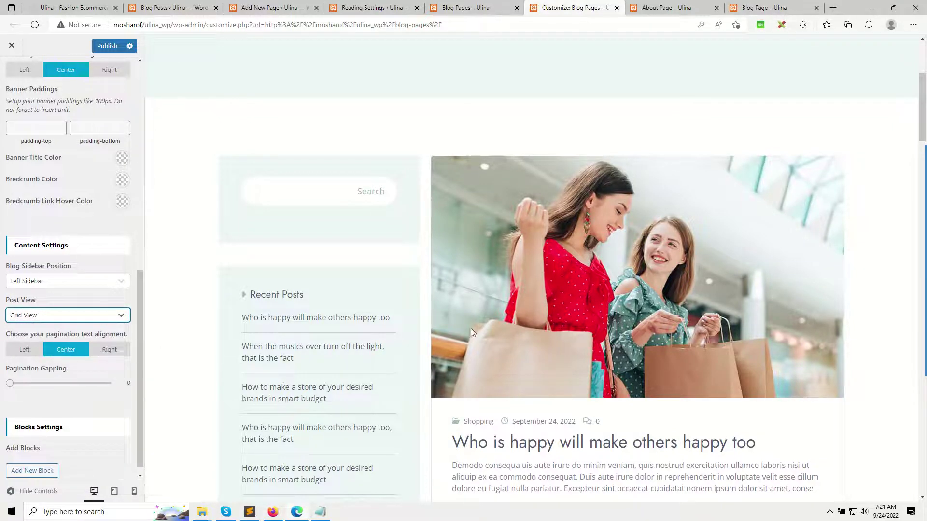
{"action": "scroll", "coordinate": [651, 278], "scroll_direction": "down", "scroll_amount": 3}
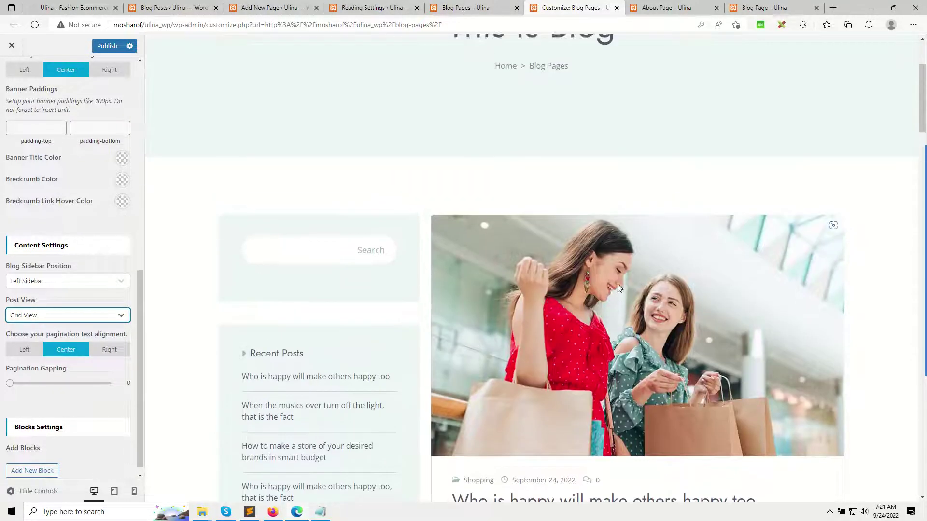
{"action": "left_click", "coordinate": [43, 318]}
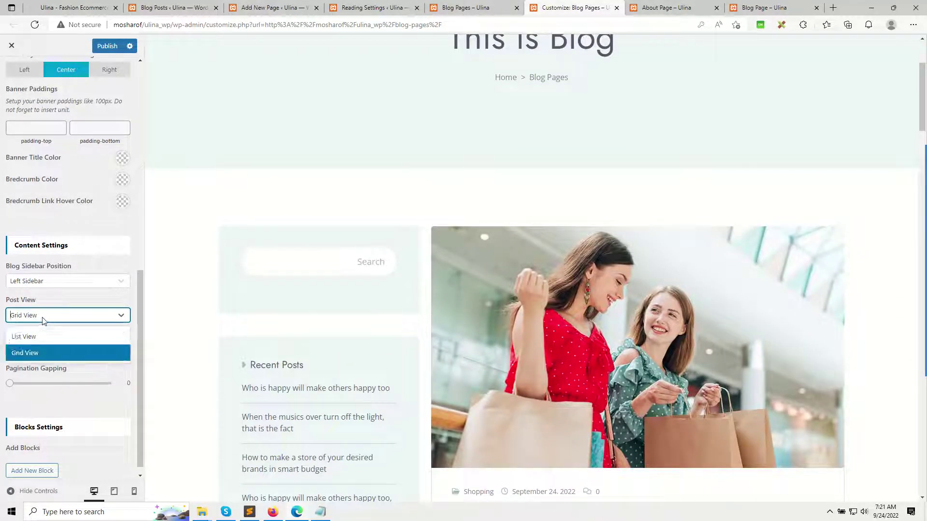
{"action": "left_click", "coordinate": [44, 319]}
{"action": "left_click", "coordinate": [103, 52]}
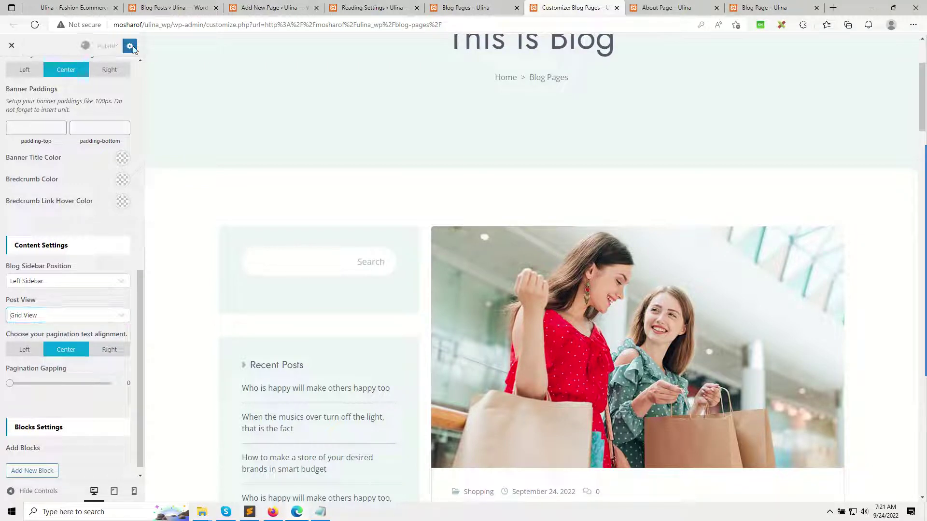
Reload the live Blog Pages page and check its sidebar and post grid layout
{"action": "left_click", "coordinate": [481, 5]}
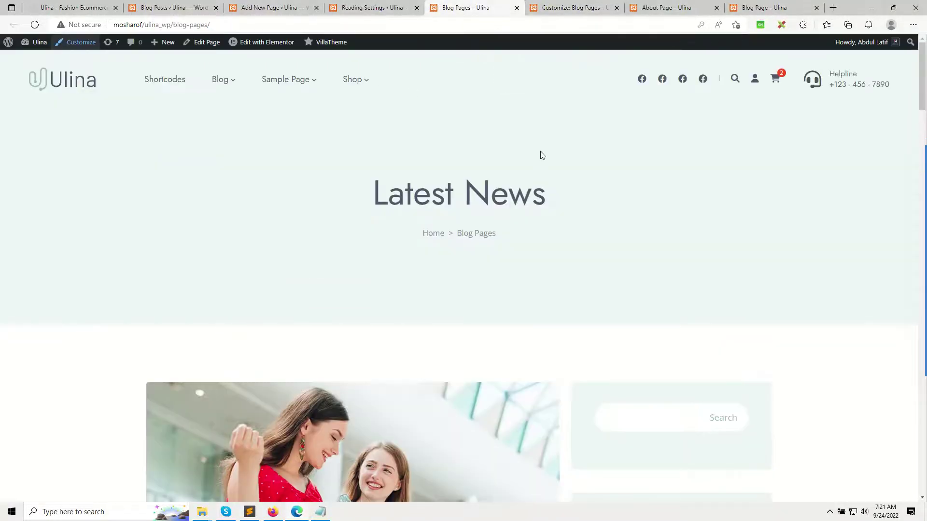
{"action": "right_click", "coordinate": [237, 188]}
{"action": "left_click", "coordinate": [273, 227]}
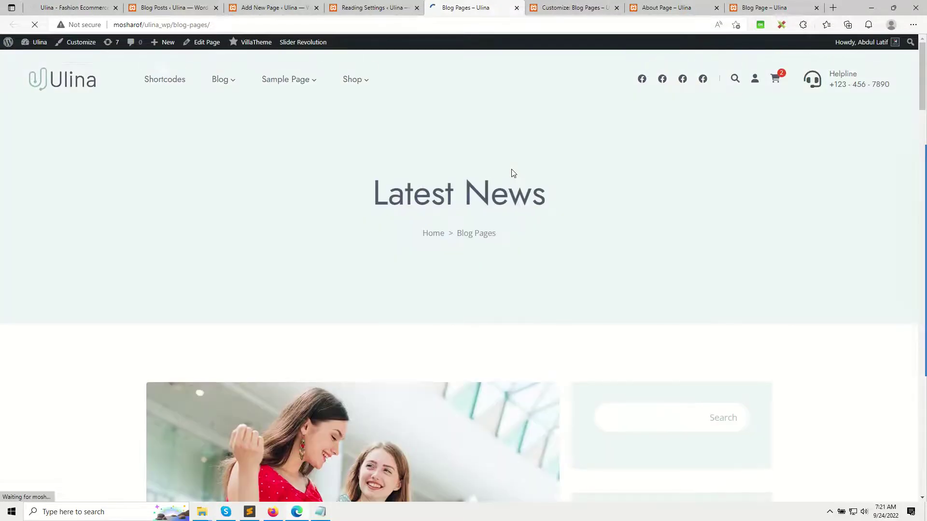
{"action": "right_click", "coordinate": [401, 122]}
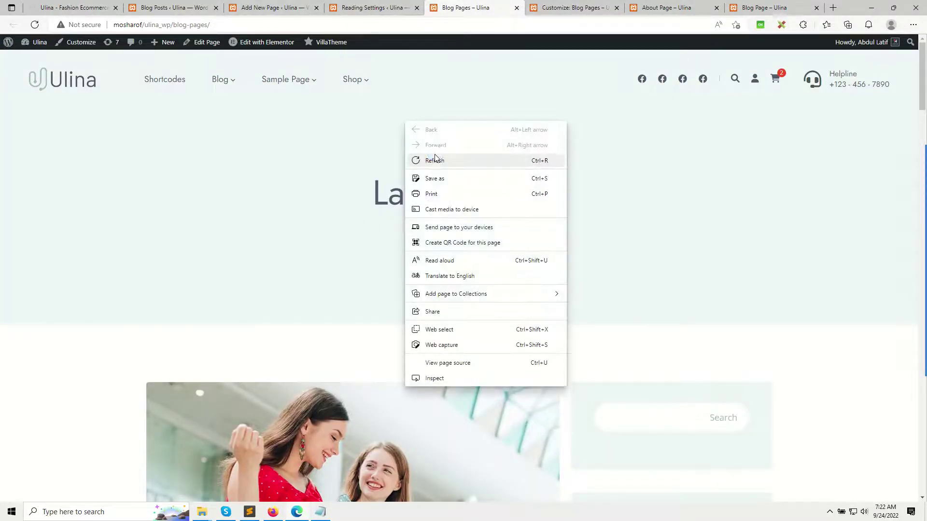
{"action": "left_click", "coordinate": [440, 157]}
{"action": "left_click", "coordinate": [532, 7]}
{"action": "left_click", "coordinate": [511, 7]}
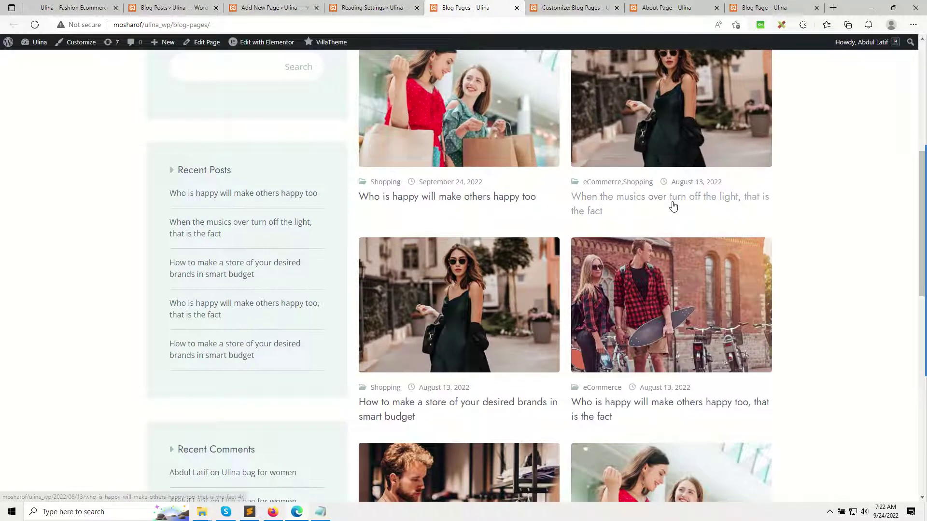
Back in the Customizer, set the pagination alignment to Left and check the pagination below the previewed posts
{"action": "left_click", "coordinate": [611, 6]}
{"action": "scroll", "coordinate": [464, 263], "scroll_direction": "down", "scroll_amount": 10}
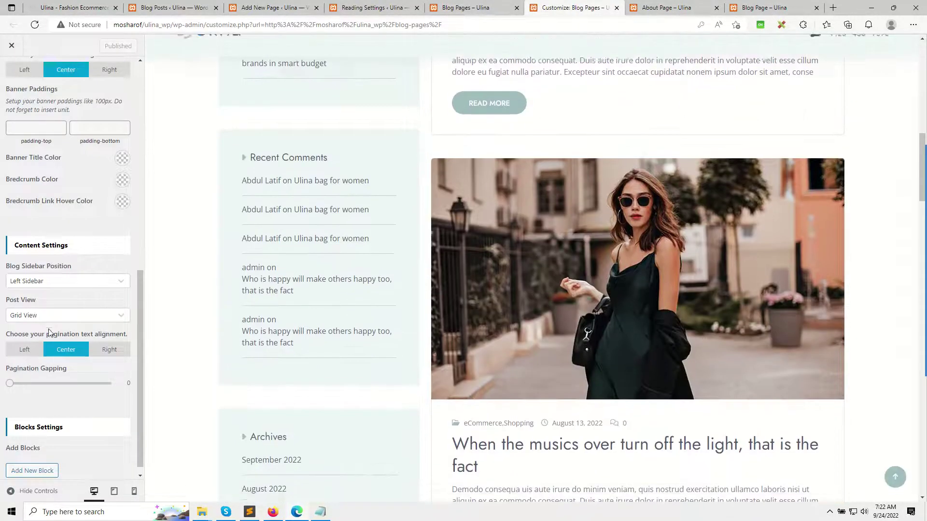
{"action": "scroll", "coordinate": [568, 303], "scroll_direction": "down", "scroll_amount": 8}
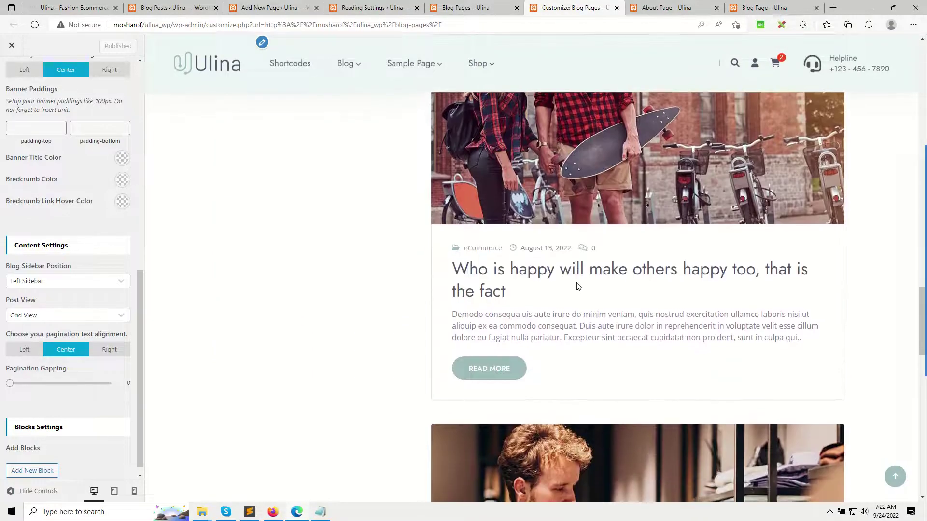
{"action": "scroll", "coordinate": [420, 389], "scroll_direction": "down", "scroll_amount": 6}
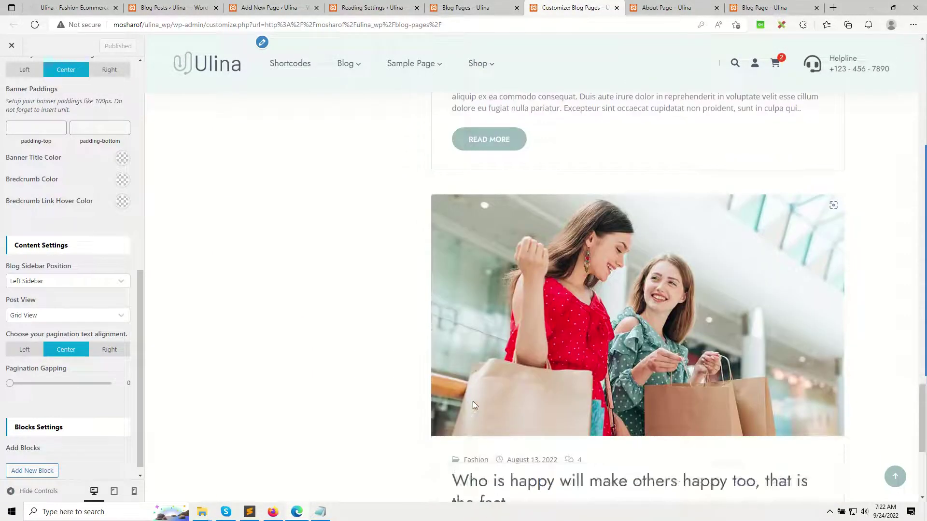
{"action": "scroll", "coordinate": [473, 406], "scroll_direction": "down", "scroll_amount": 5}
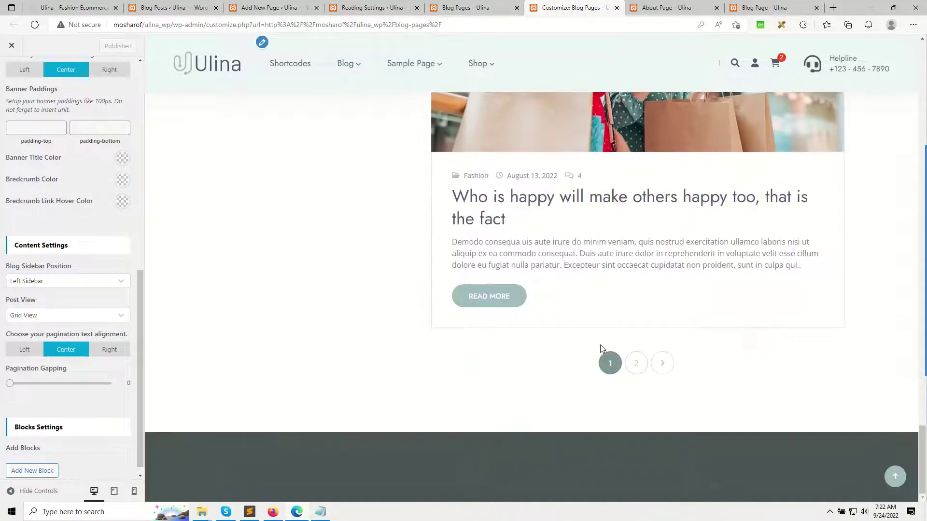
{"action": "left_click", "coordinate": [23, 355]}
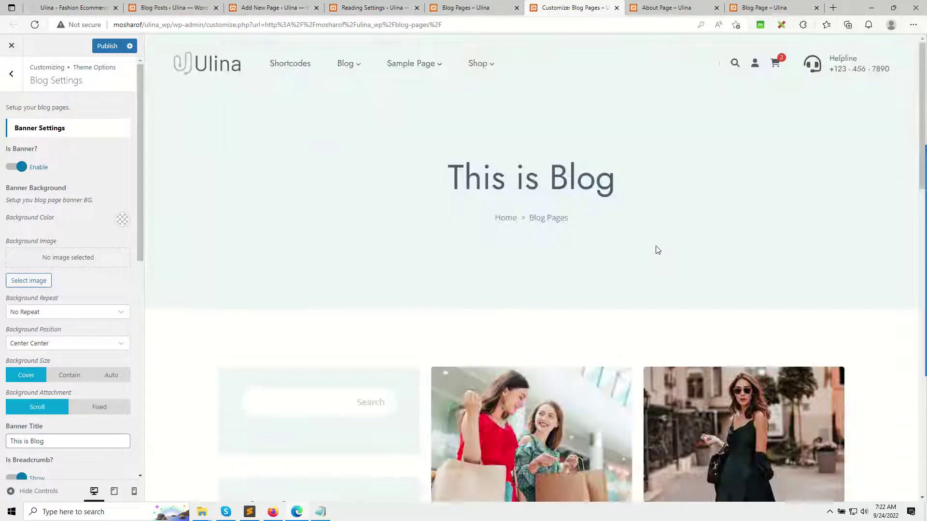
{"action": "scroll", "coordinate": [526, 333], "scroll_direction": "up", "scroll_amount": 7}
{"action": "scroll", "coordinate": [535, 330], "scroll_direction": "up", "scroll_amount": 1}
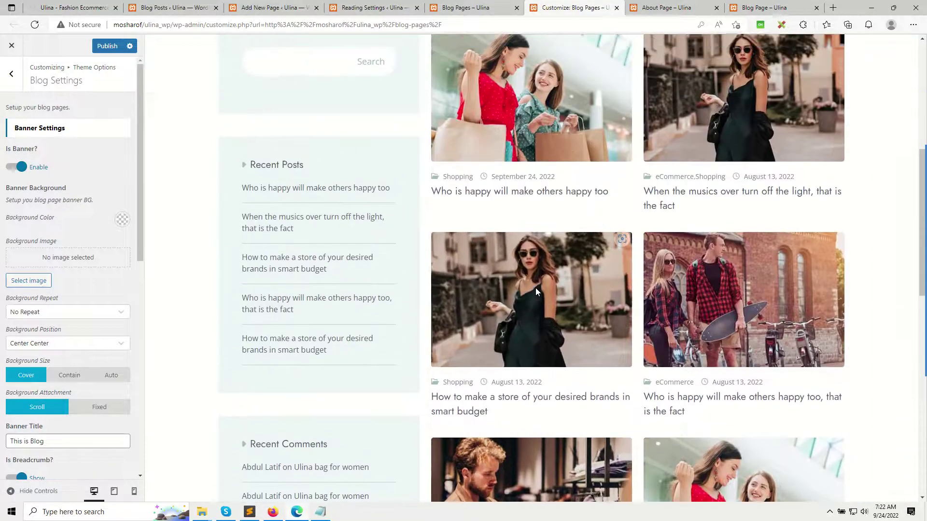
{"action": "scroll", "coordinate": [36, 410], "scroll_direction": "down", "scroll_amount": 9}
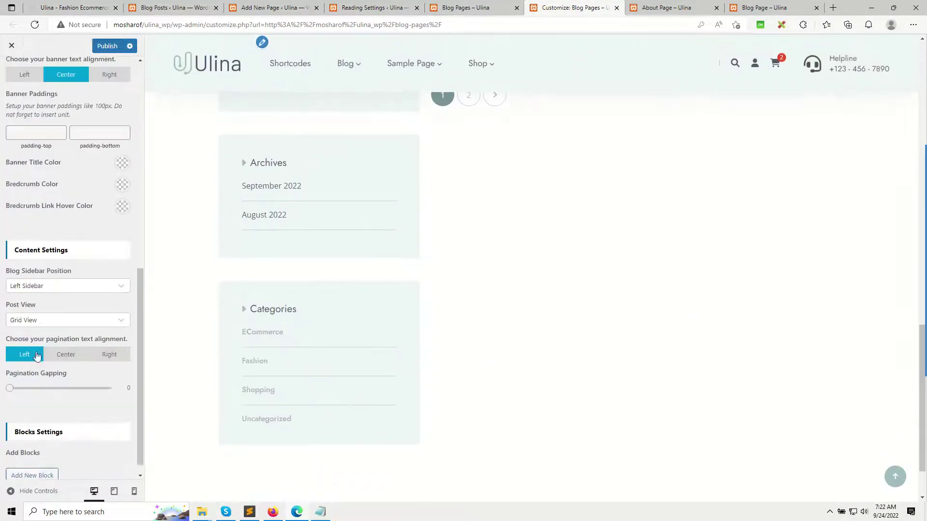
{"action": "scroll", "coordinate": [523, 306], "scroll_direction": "up", "scroll_amount": 7}
{"action": "scroll", "coordinate": [521, 338], "scroll_direction": "down", "scroll_amount": 4}
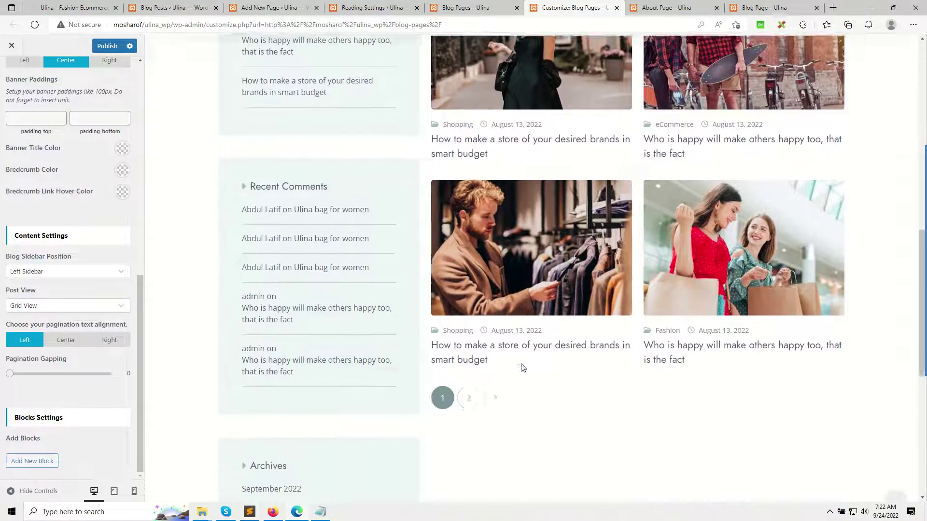
{"action": "scroll", "coordinate": [535, 310], "scroll_direction": "up", "scroll_amount": 10}
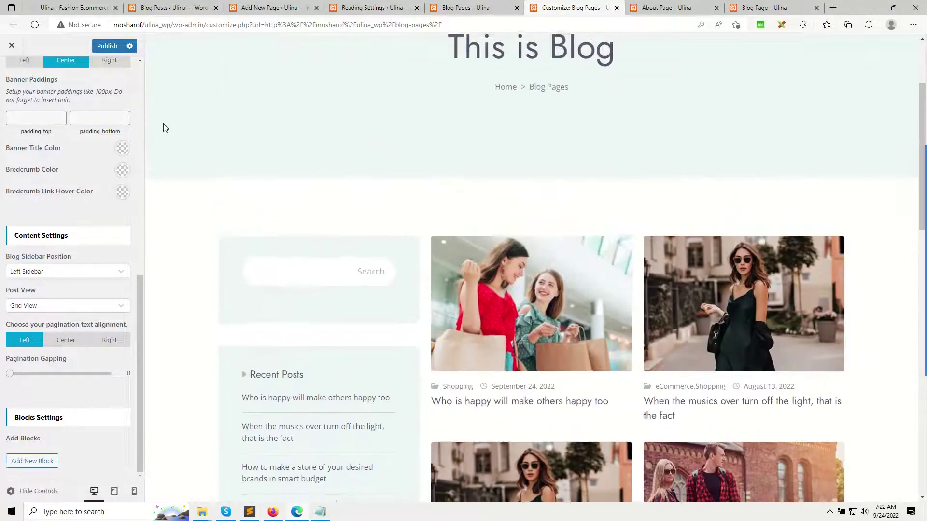
Reload the live Blog Pages page and check the pagination alignment below the post grid
{"action": "left_click", "coordinate": [484, 6]}
{"action": "scroll", "coordinate": [492, 254], "scroll_direction": "down", "scroll_amount": 10}
{"action": "scroll", "coordinate": [550, 242], "scroll_direction": "up", "scroll_amount": 5}
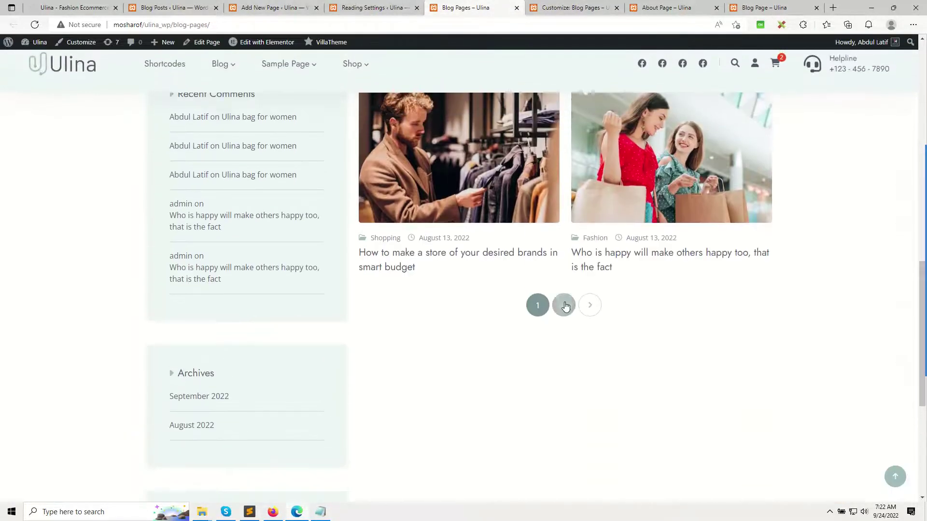
{"action": "right_click", "coordinate": [408, 323]}
{"action": "left_click", "coordinate": [437, 95]}
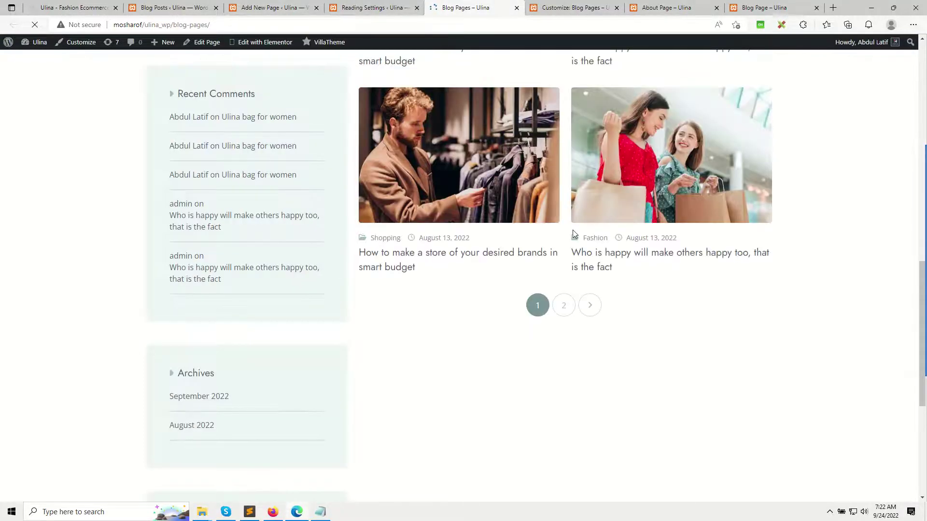
{"action": "left_click", "coordinate": [570, 7]}
{"action": "left_click", "coordinate": [465, 8]}
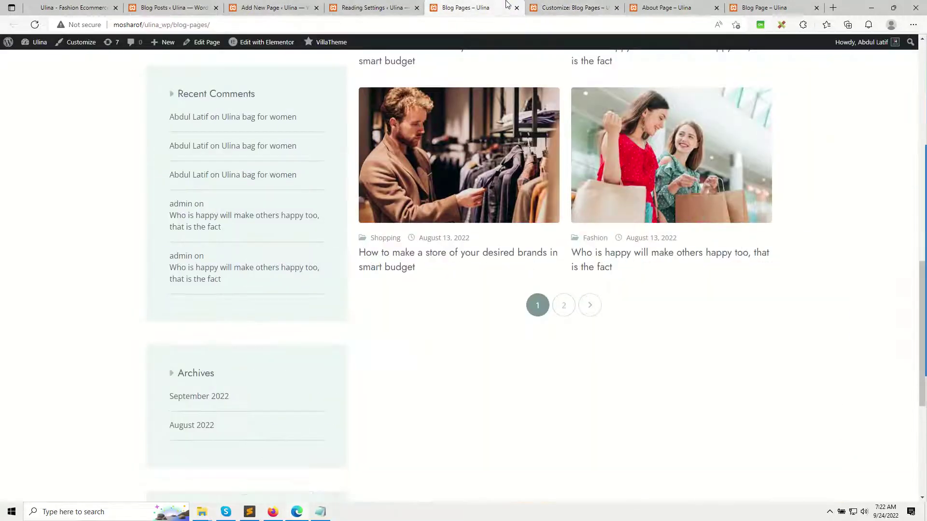
{"action": "right_click", "coordinate": [74, 208]}
{"action": "left_click", "coordinate": [120, 243]}
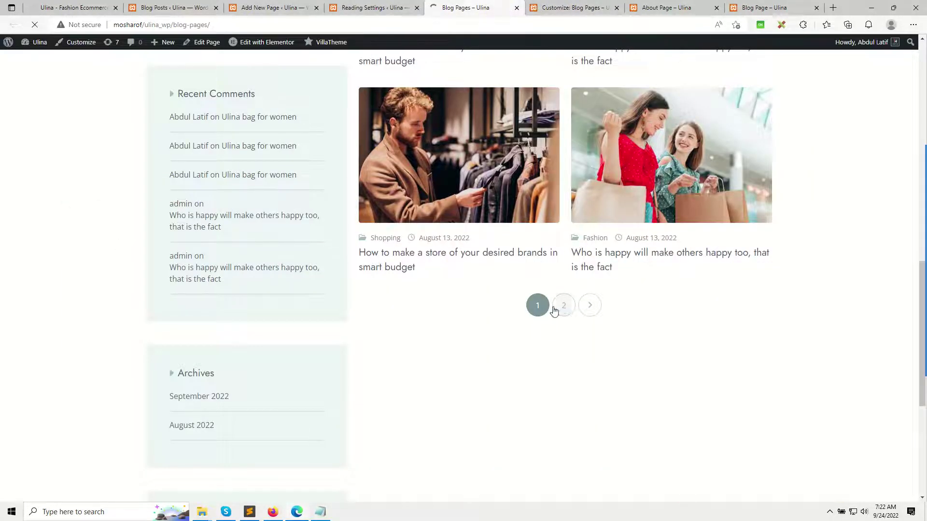